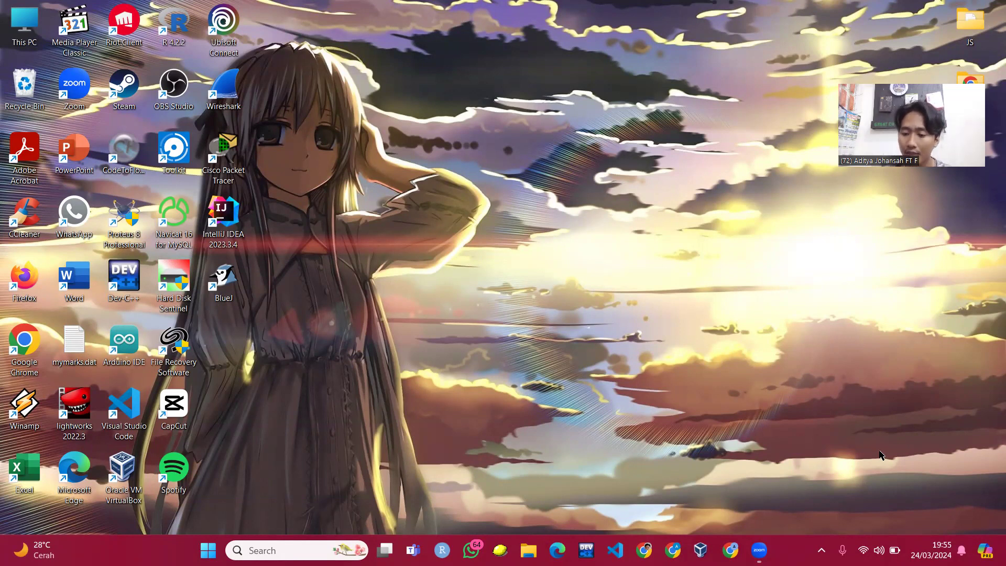
- Launch Command Prompt by searching for cmd from the taskbar
click(879, 550)
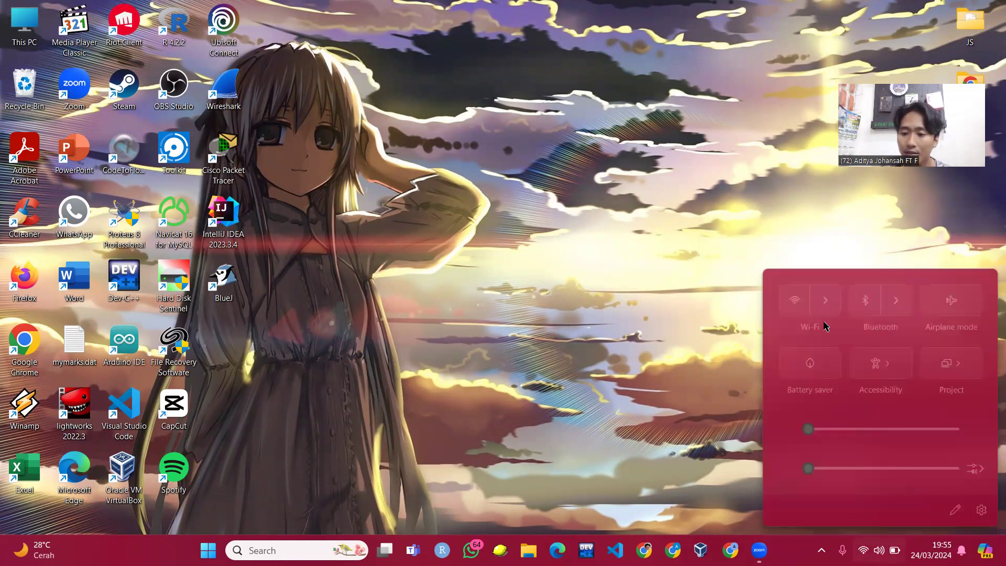
click(649, 267)
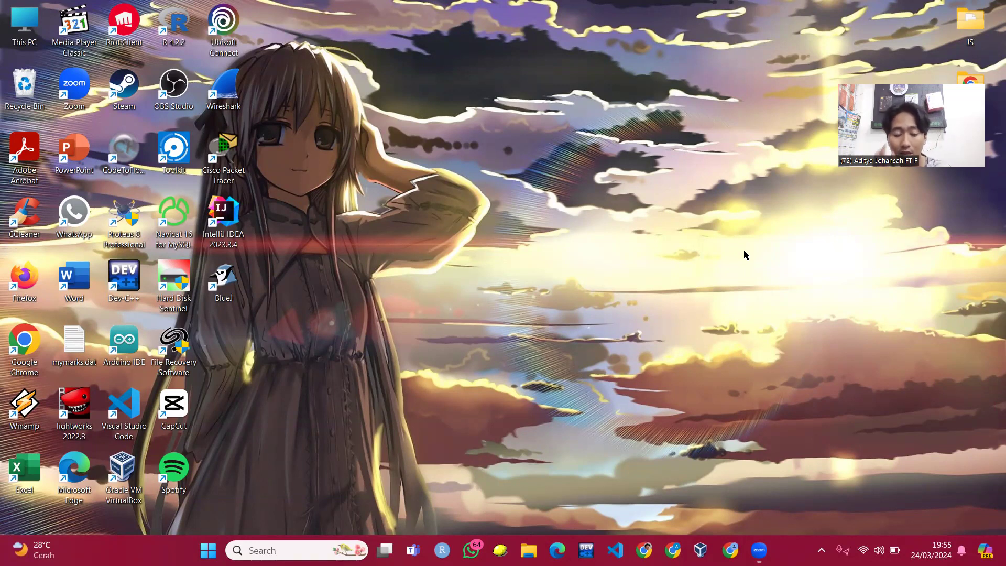
click(316, 547)
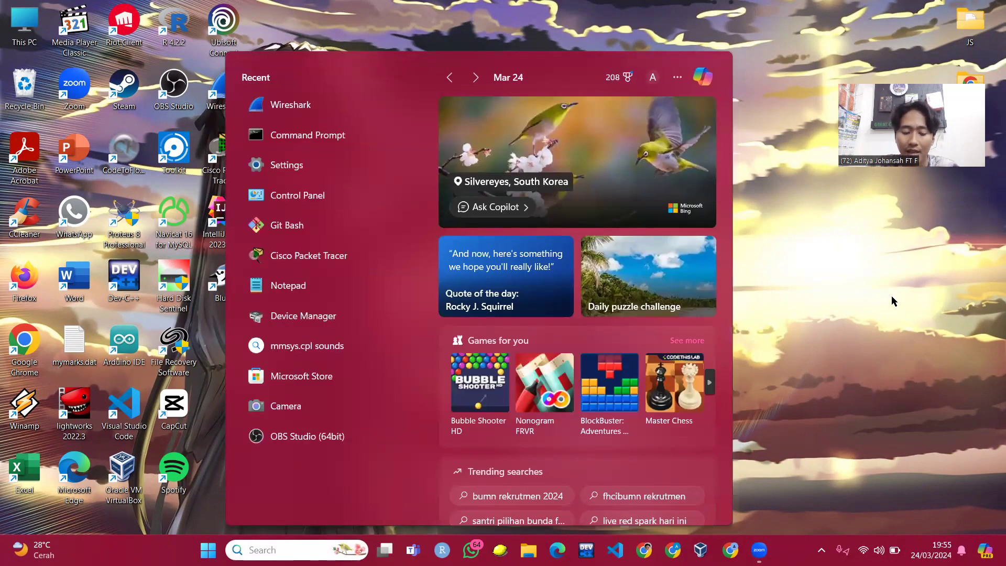
text(dm)
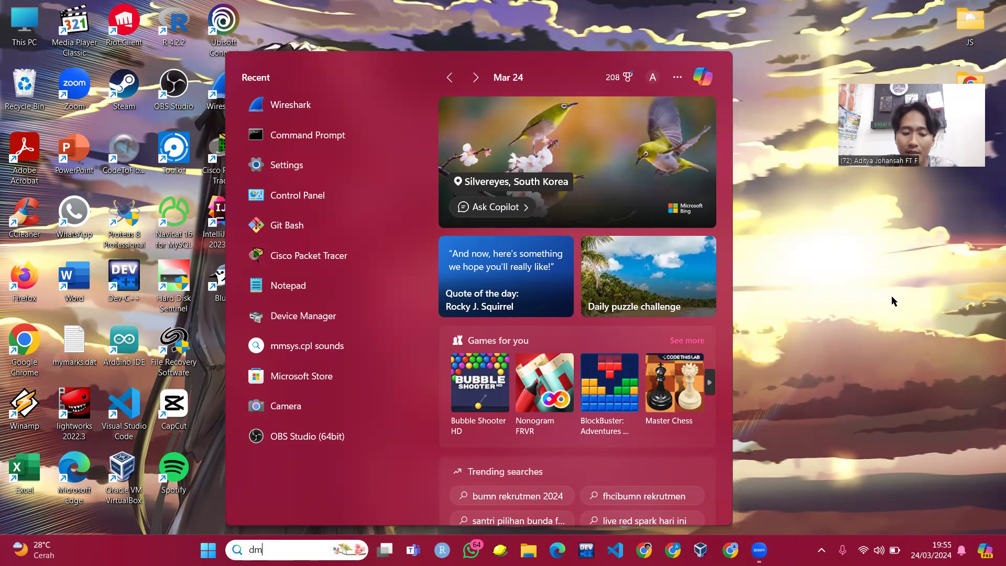
text(cmd)
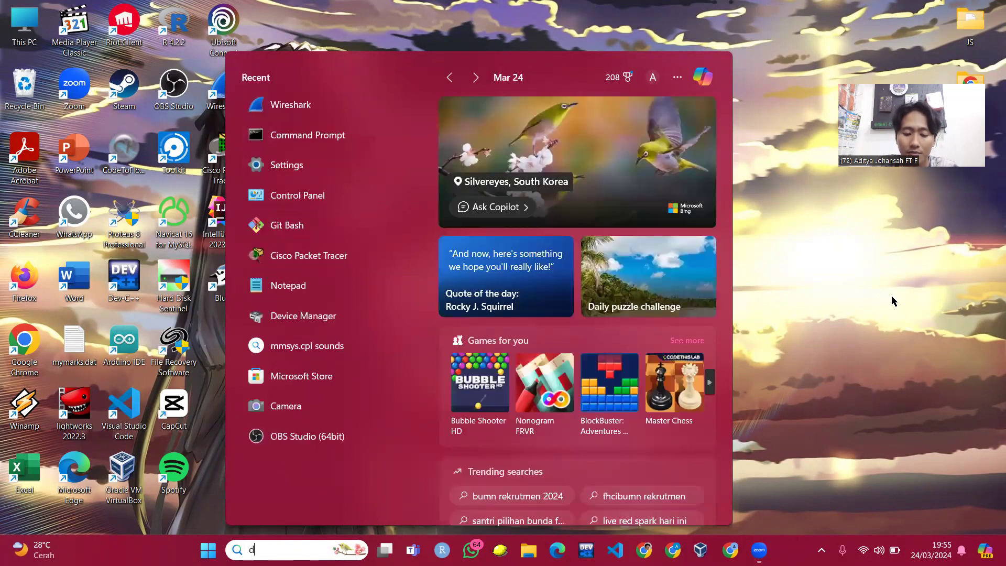
key(Return)
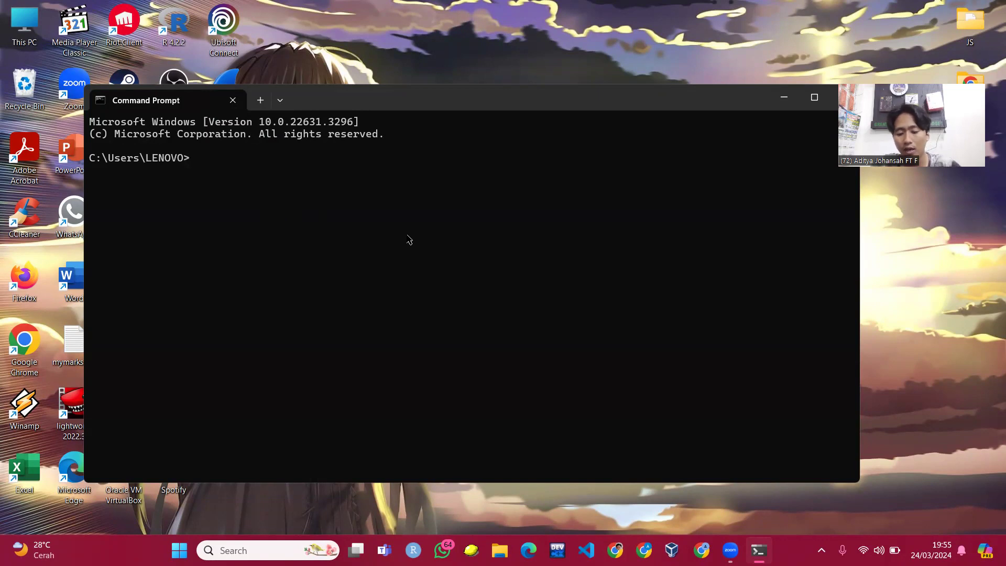
- Run ipconfig to list the network adapter settings
text(ipf)
key(BackSpace)
text(config)
key(Return)
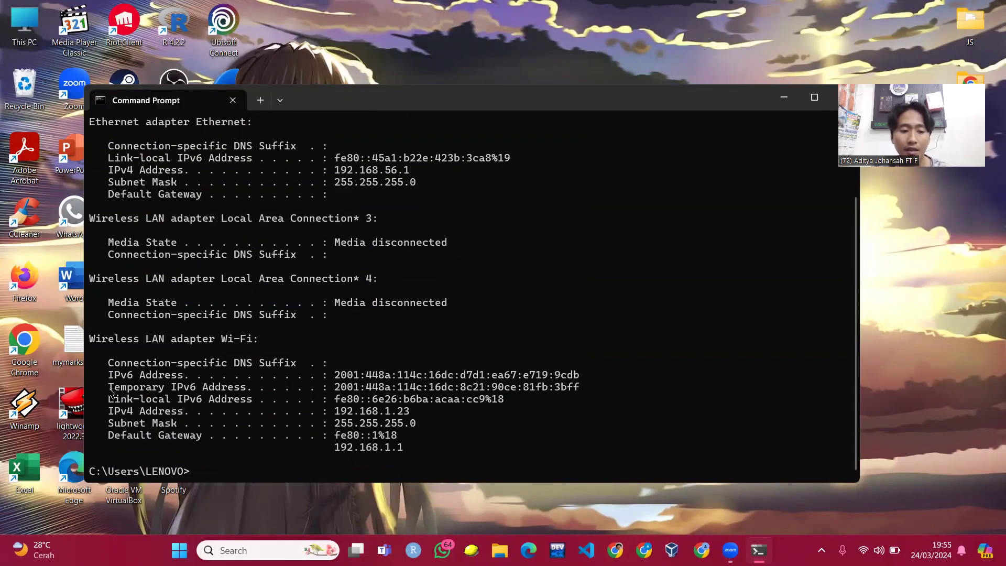
- Highlight the Wi-Fi IPv6 address, IPv4 address 192.168.1.23 and gateway 192.168.1.1
drag(108, 375, 184, 377)
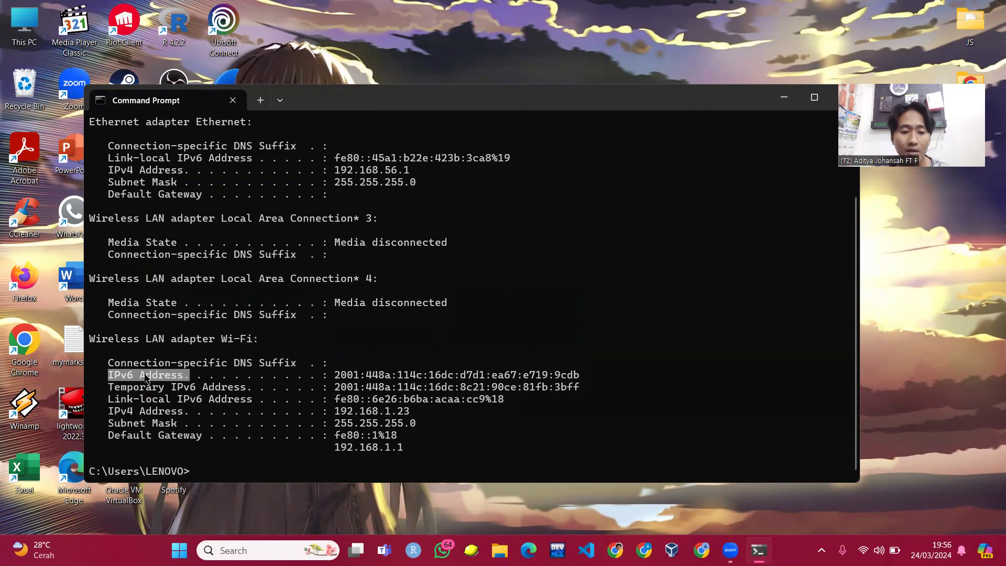
click(184, 377)
drag(333, 377, 586, 376)
drag(111, 416, 190, 412)
drag(330, 414, 416, 414)
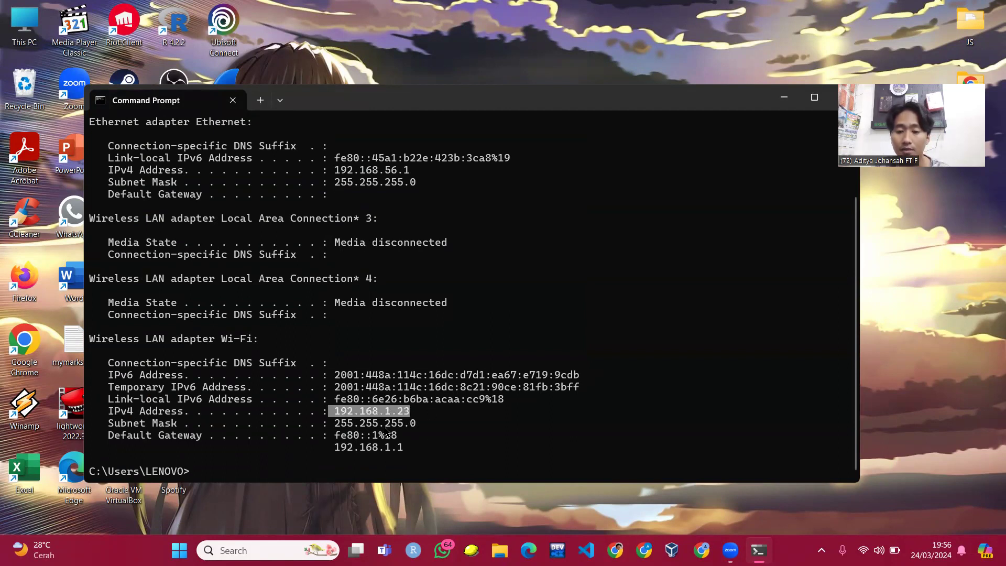
click(387, 436)
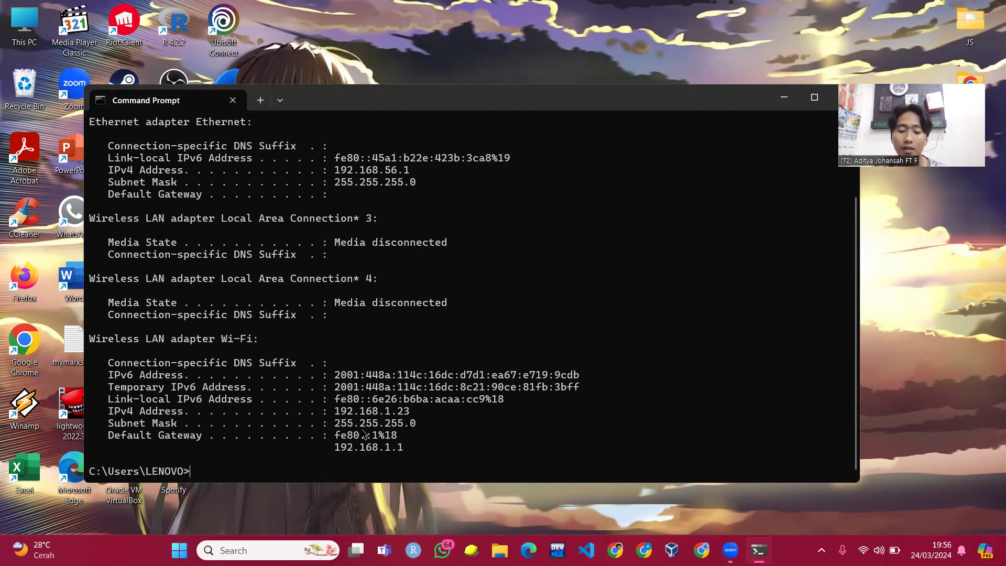
drag(335, 450, 410, 448)
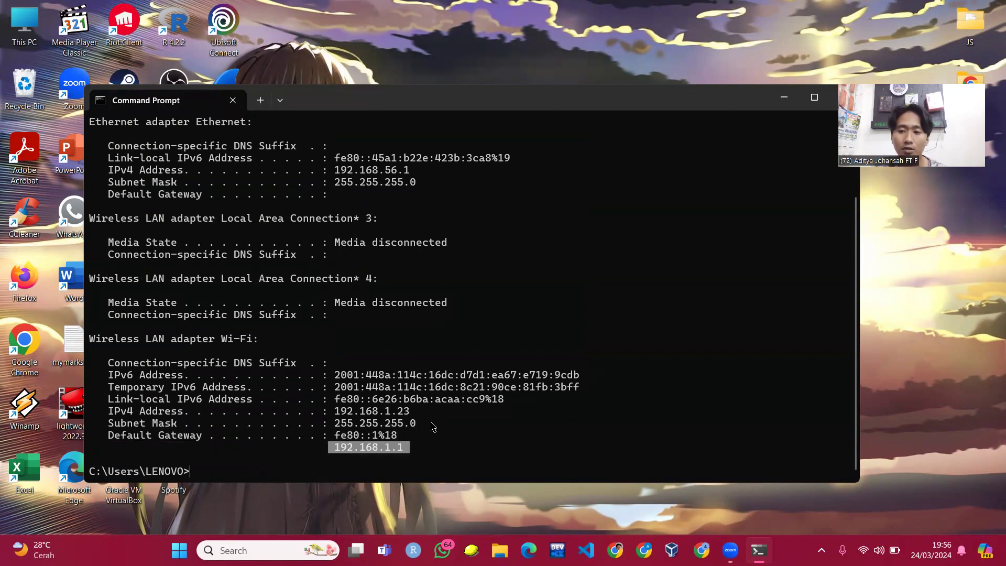
key(ctrl+c)
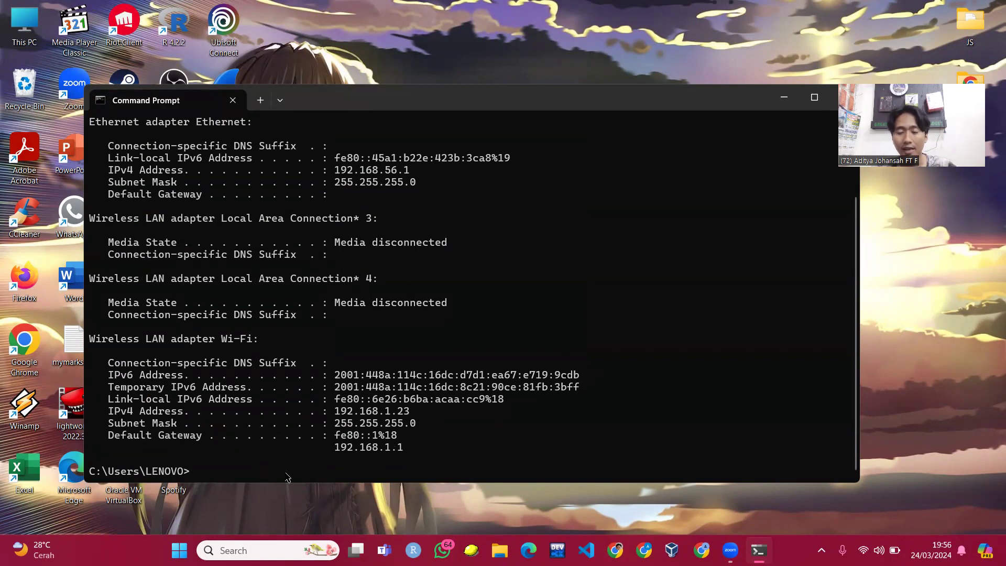
- Run arp -a and highlight gateway 192.168.1.1's MAC address 74-6f-88-44-d9-f4
text(arp -a)
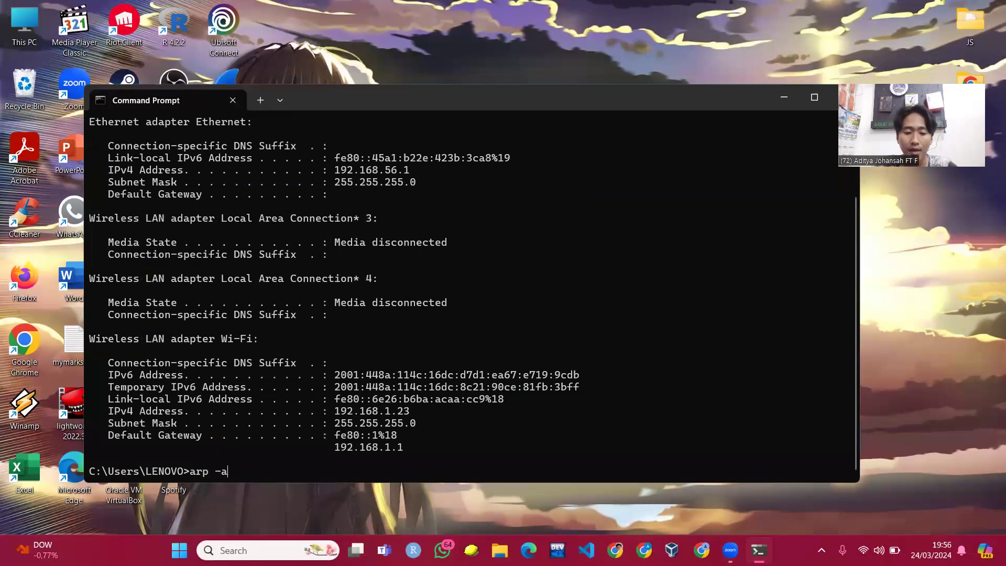
key(Return)
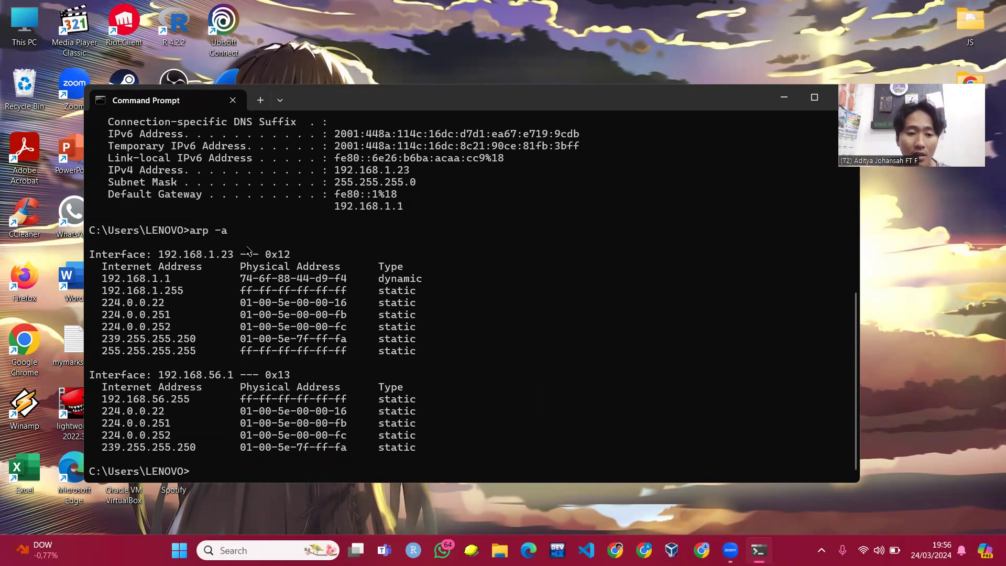
drag(99, 280, 428, 280)
click(196, 289)
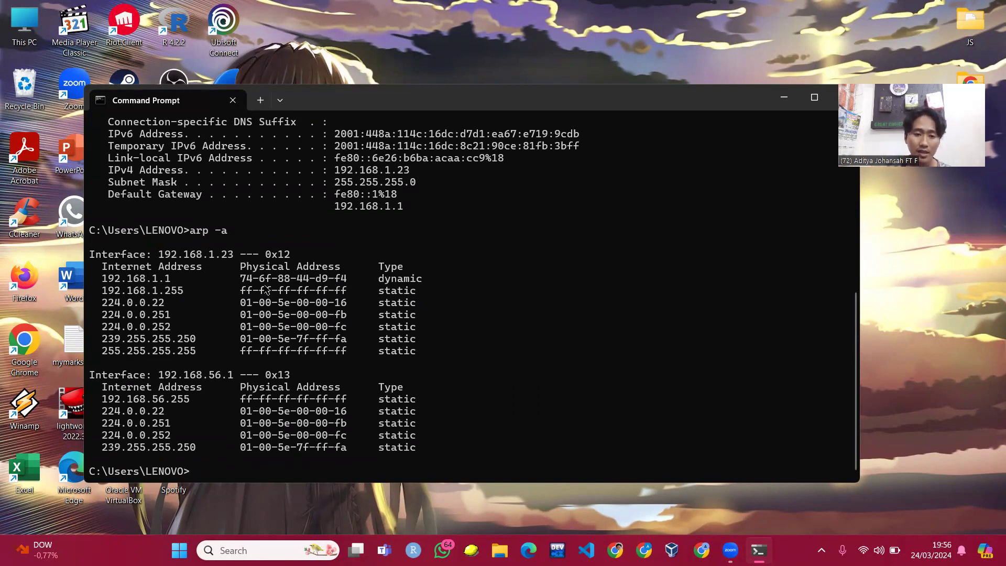
drag(236, 279, 352, 275)
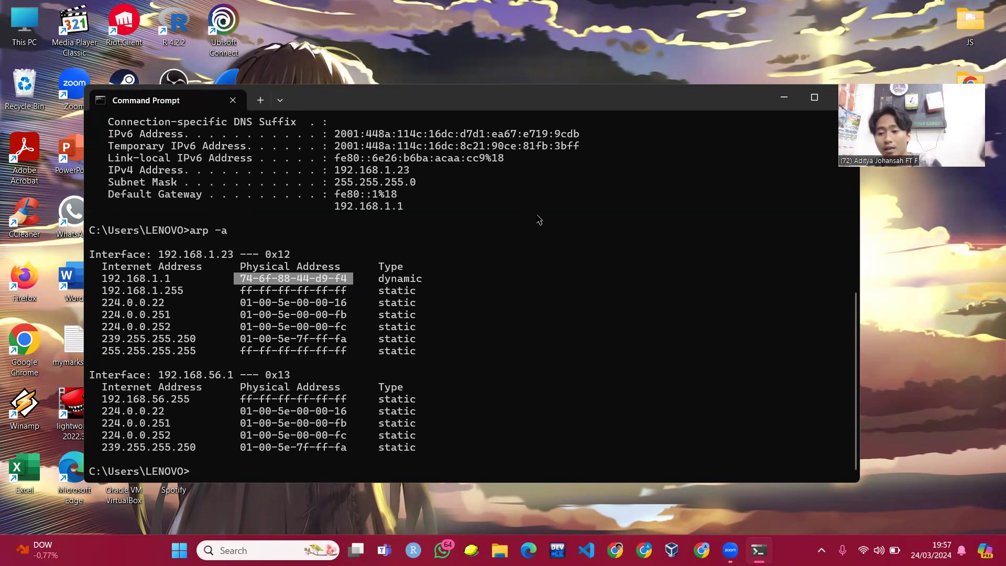
click(310, 467)
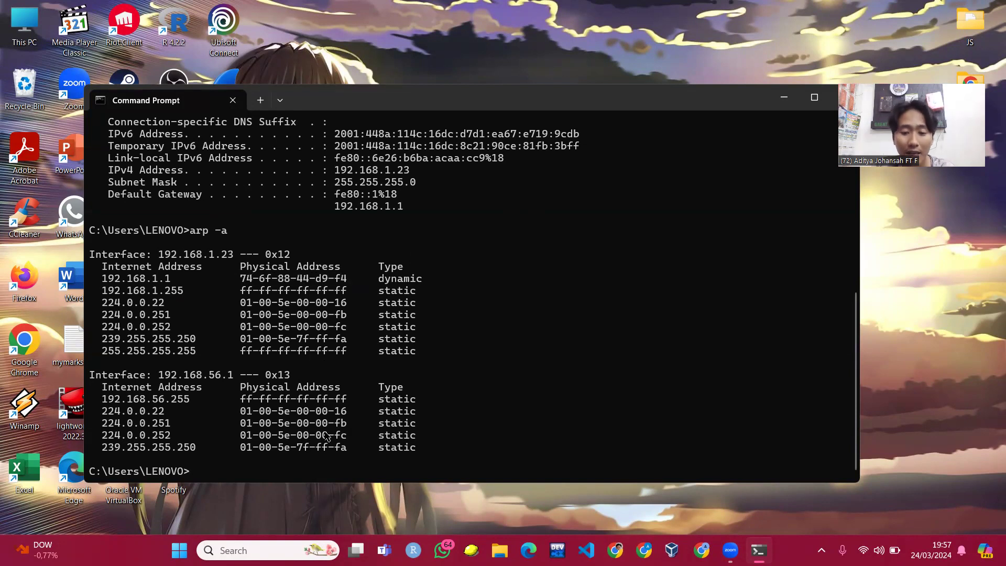
- Rerun arp -a and highlight the gateway row and interface address 192.168.1.23
key(Up)
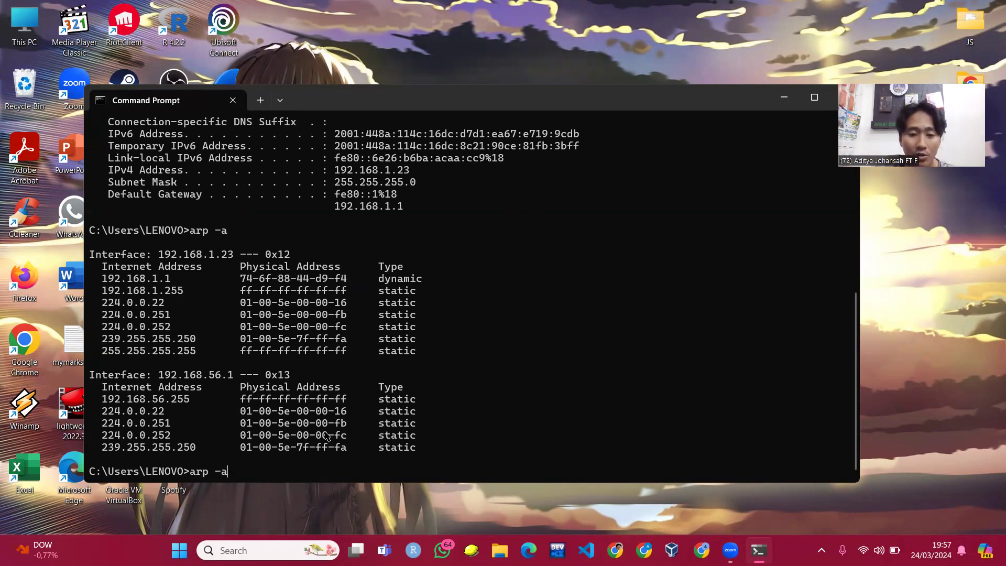
key(Return)
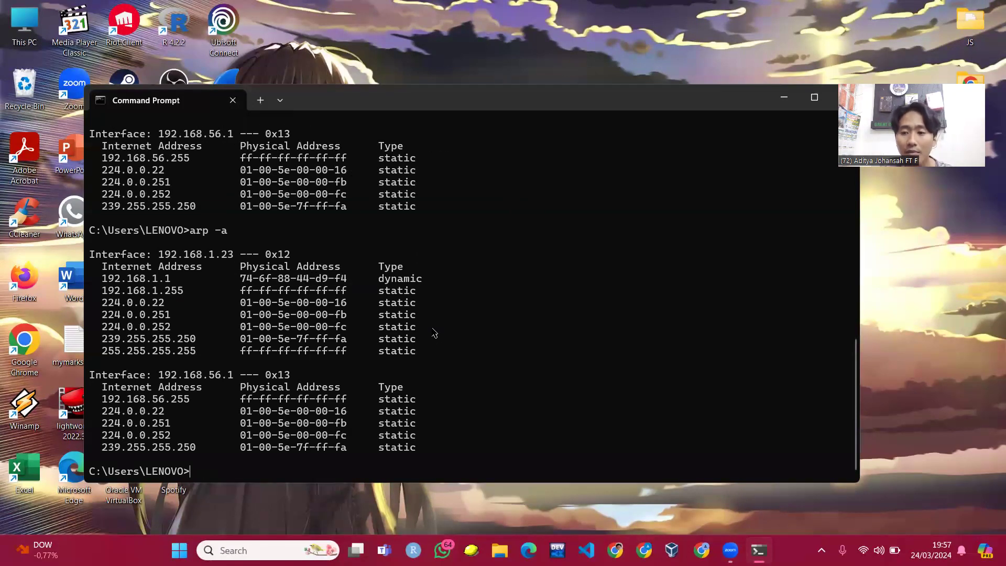
drag(98, 279, 428, 275)
click(410, 281)
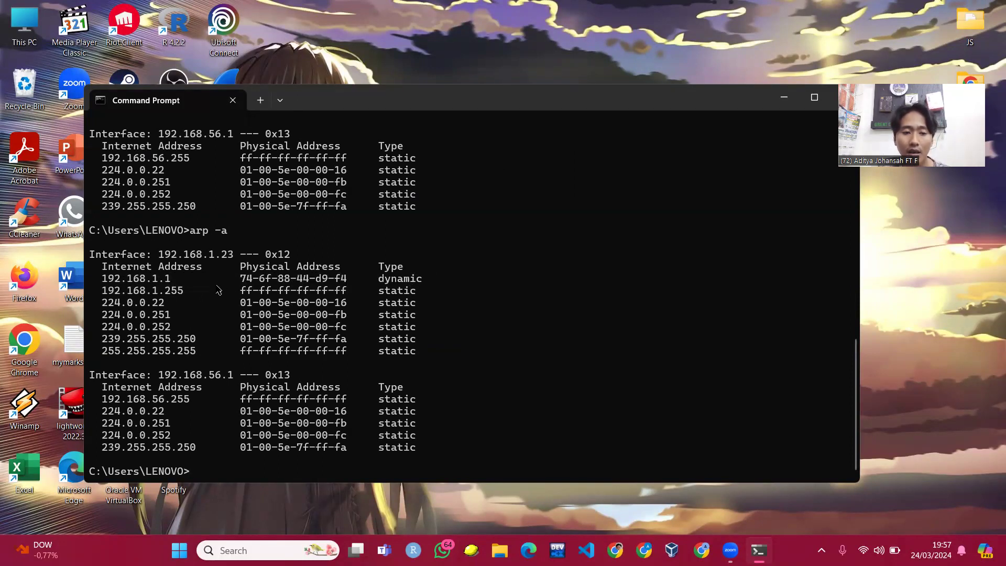
drag(187, 230, 261, 235)
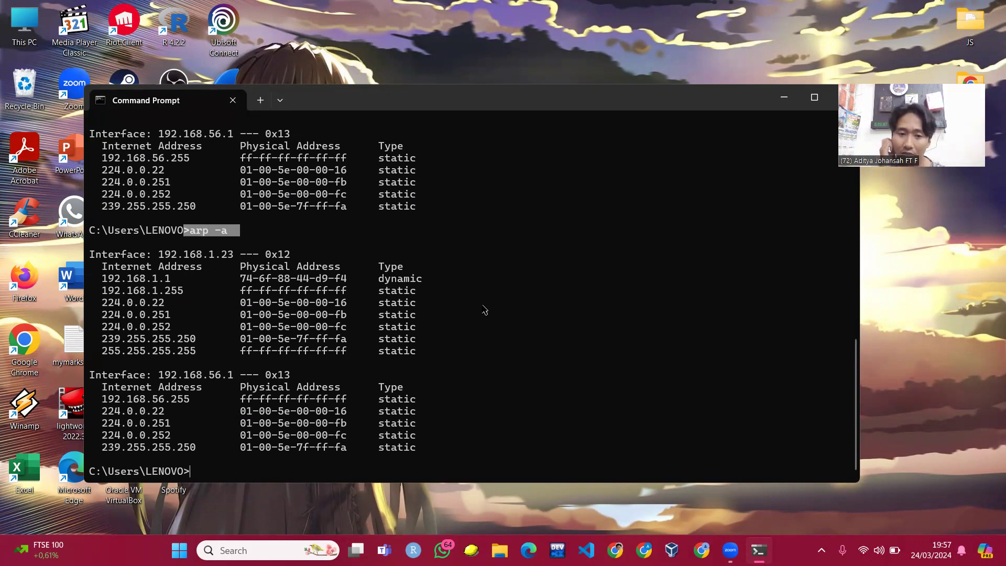
drag(154, 255, 240, 260)
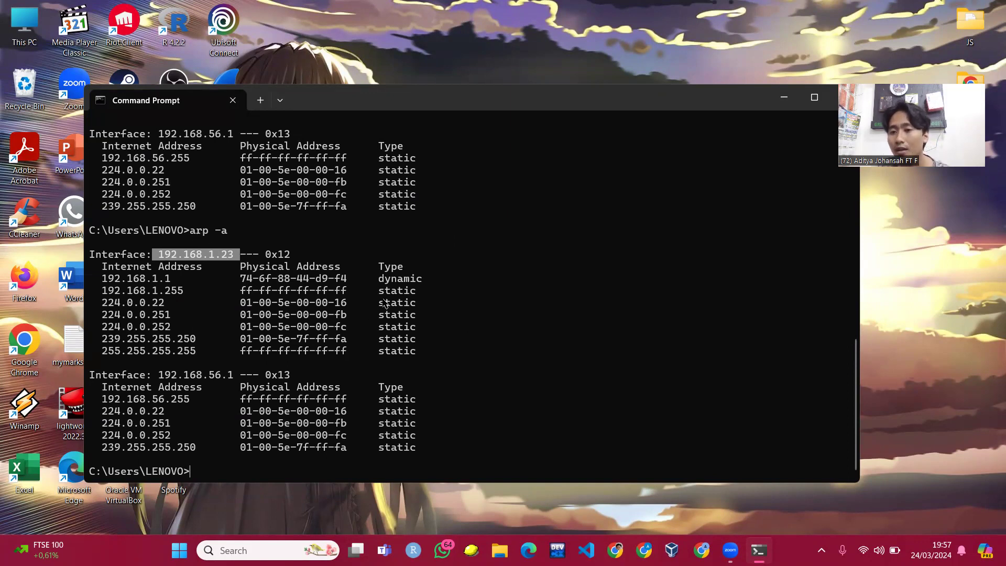
click(355, 448)
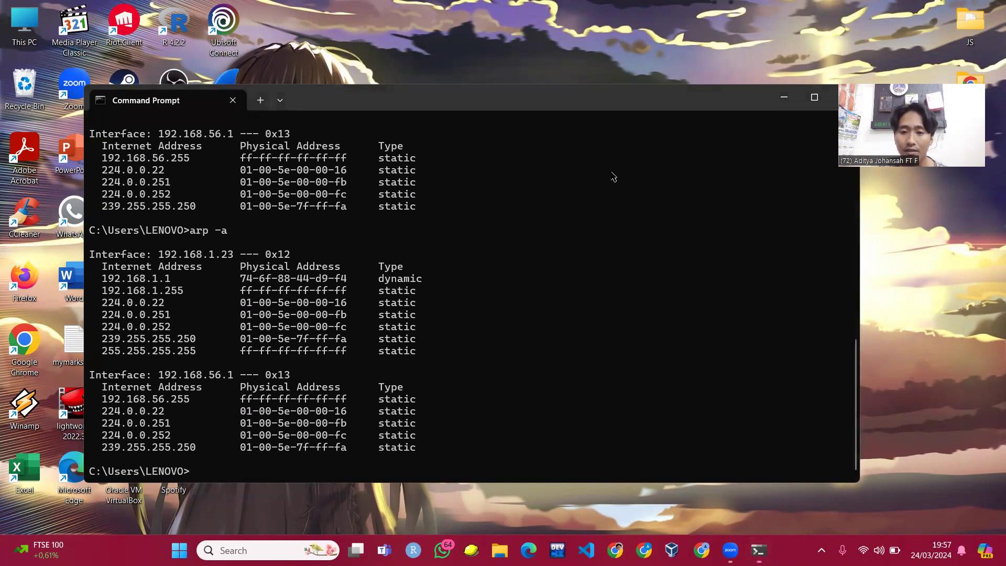
- Launch Wireshark from the taskbar search and capture live on the Wi-Fi interface
click(291, 549)
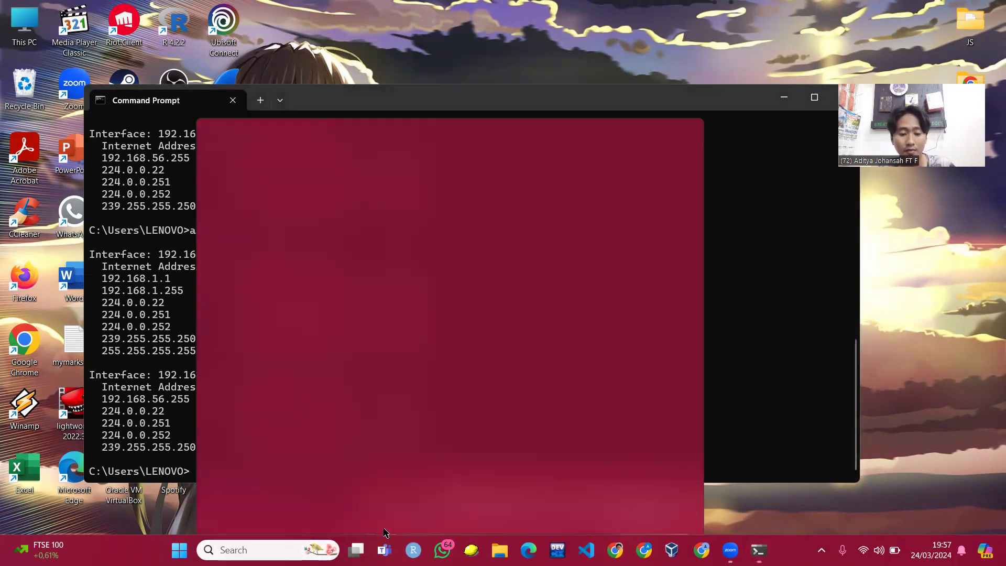
text(wiresh)
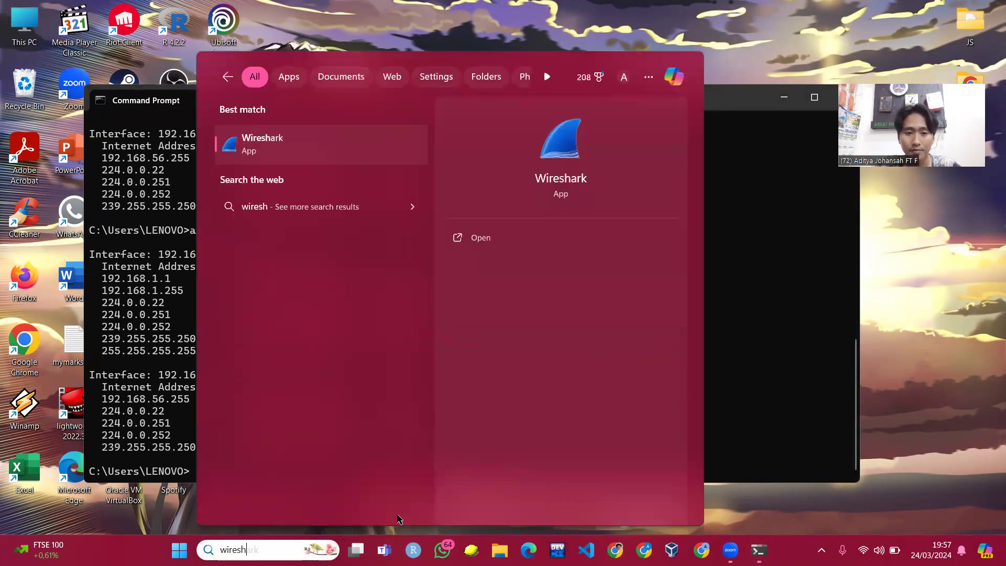
key(Return)
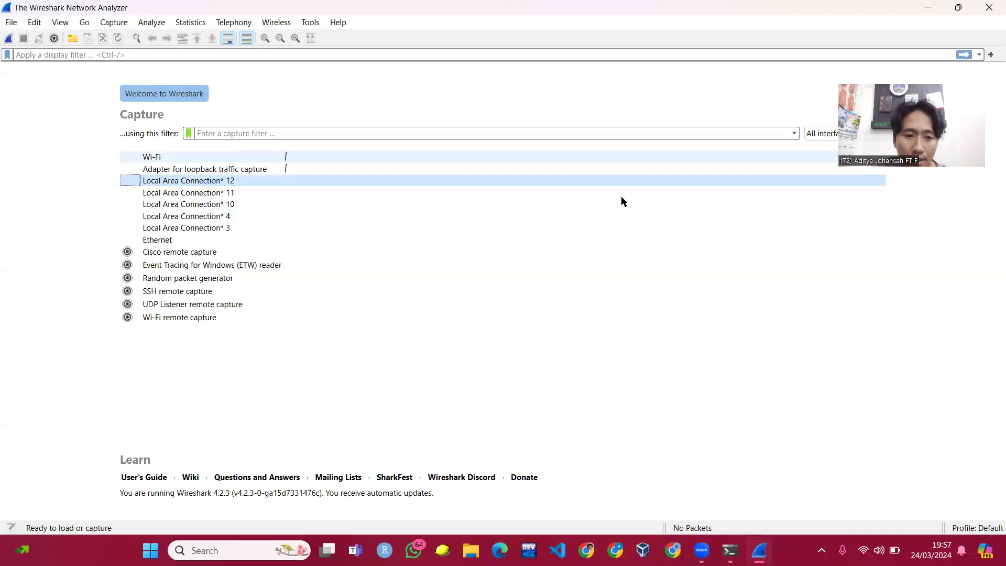
click(285, 156)
double_click(268, 158)
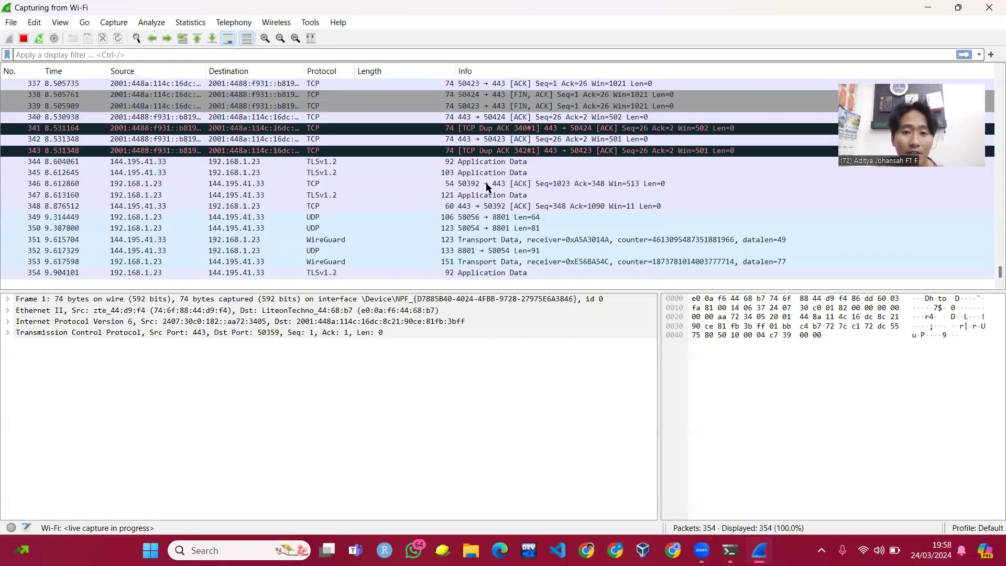
- Apply the arp display filter and inspect ARP packets 278, 304 and 66
key(ctrl+slash)
text(arp)
key(Return)
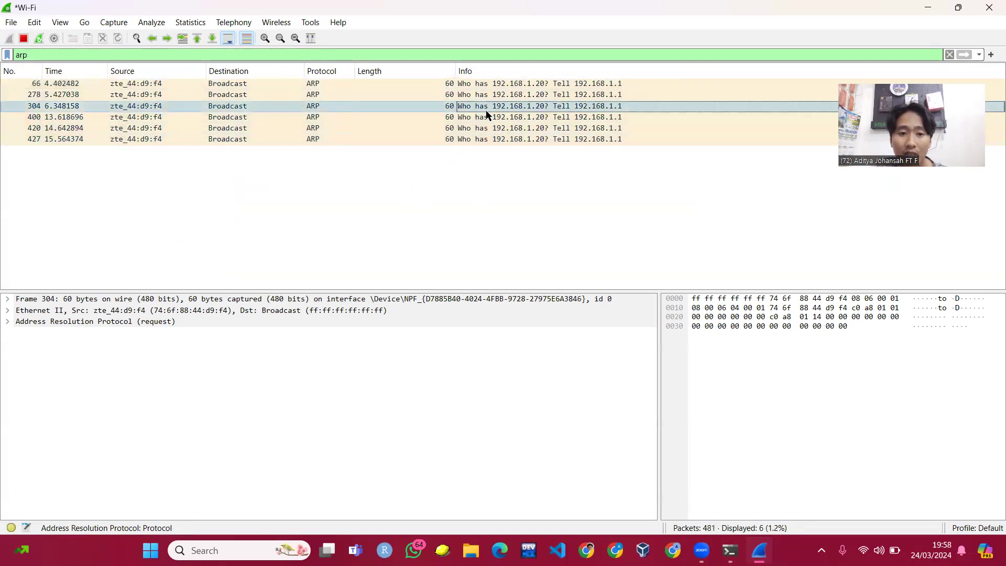
click(432, 94)
click(537, 94)
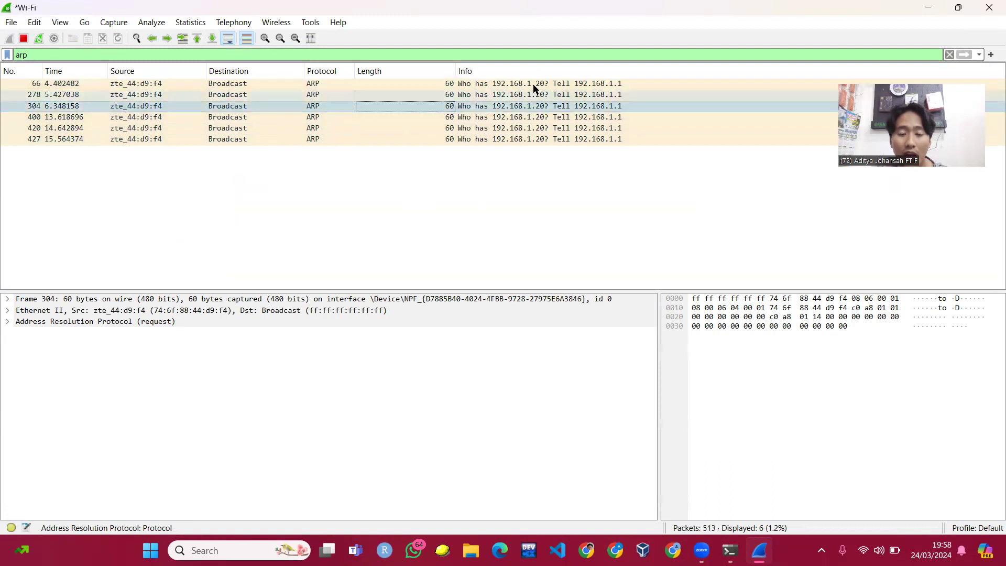
click(530, 107)
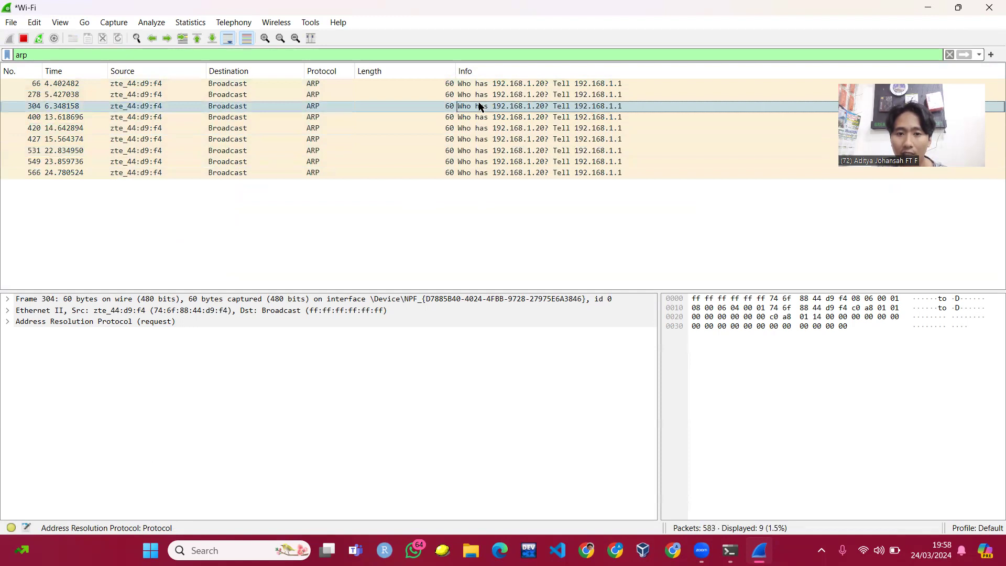
click(609, 83)
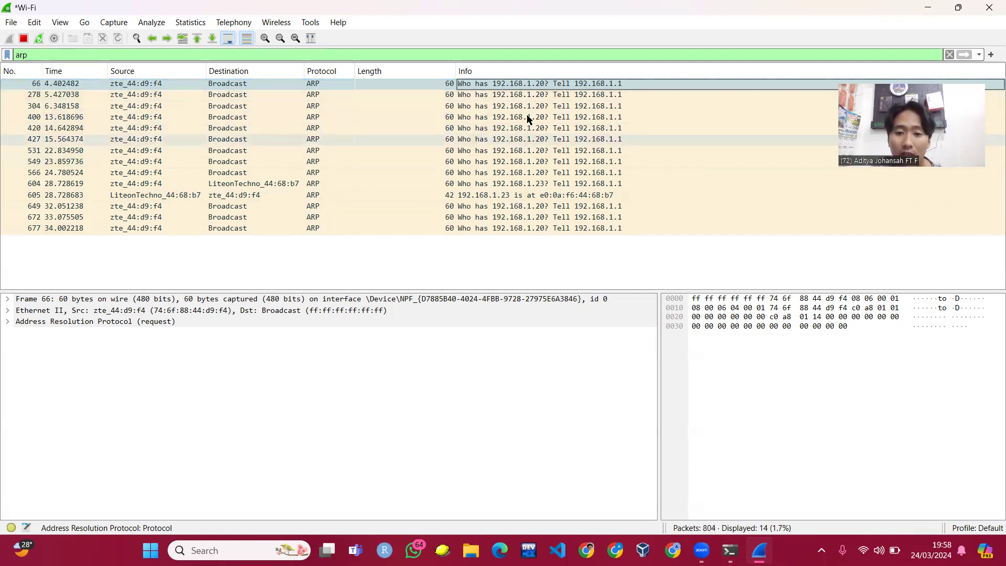
- Inspect ARP request 604 for 192.168.1.23, its Ethernet header, and reply packet 605
click(211, 185)
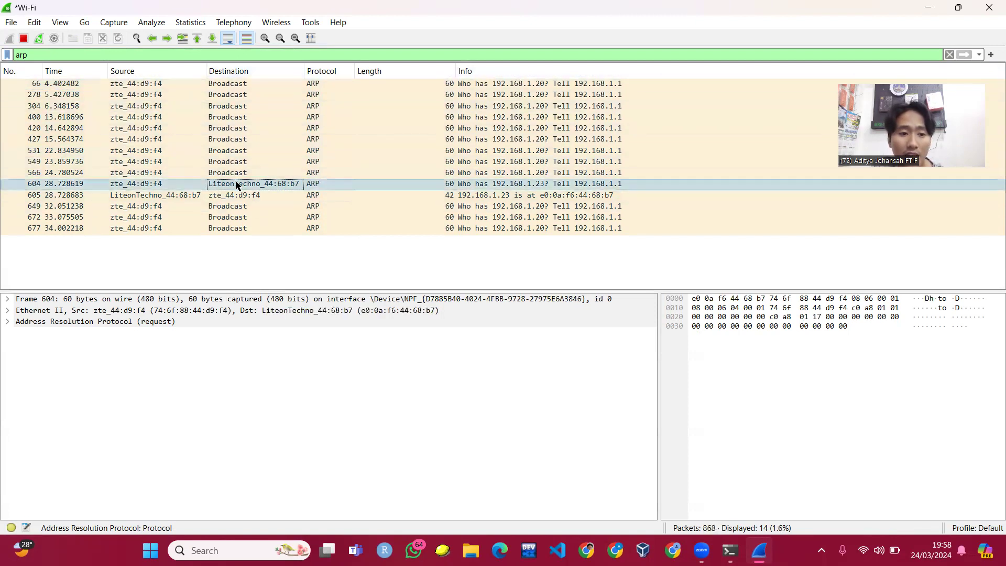
click(142, 186)
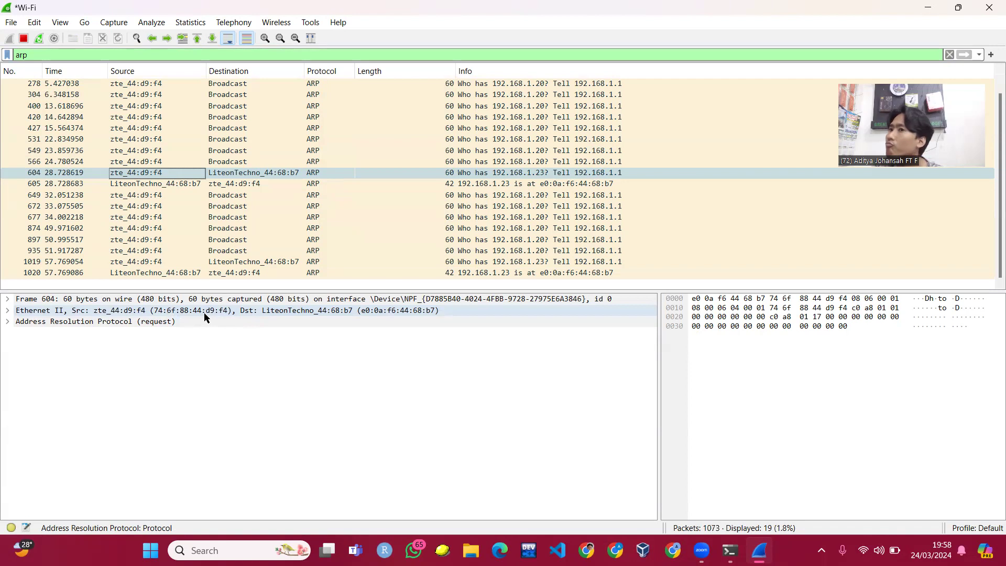
click(275, 312)
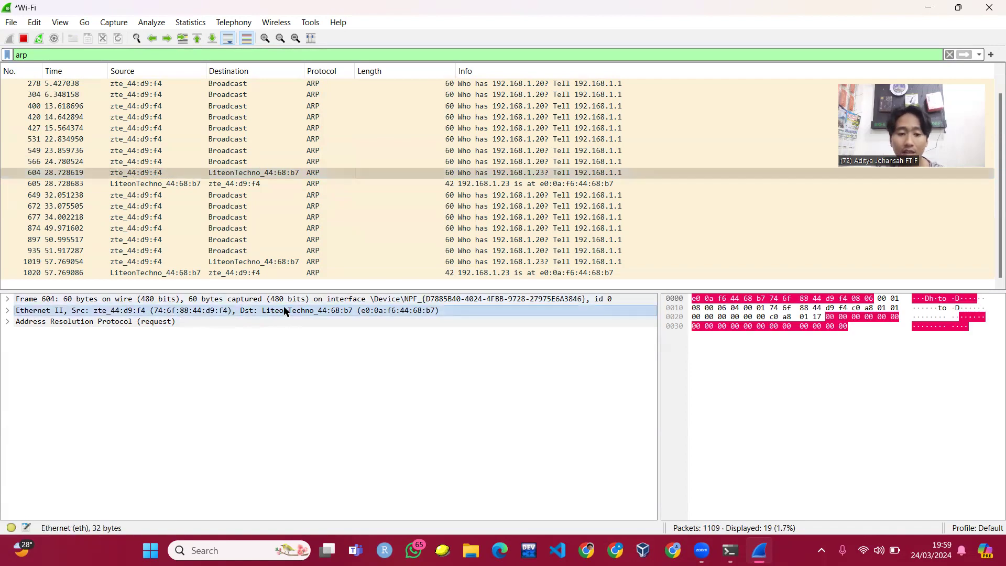
click(527, 175)
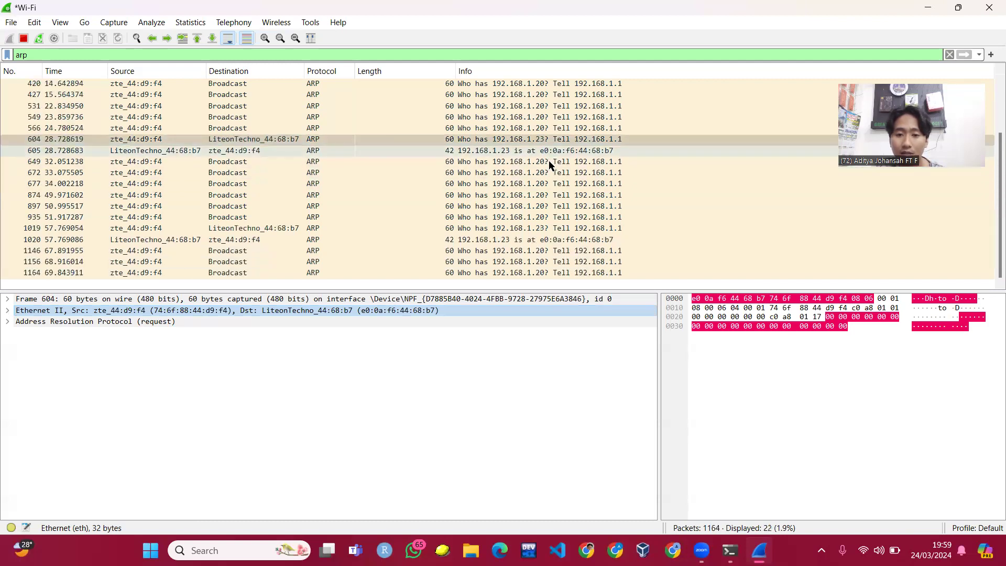
scroll(600, 142, up, 1)
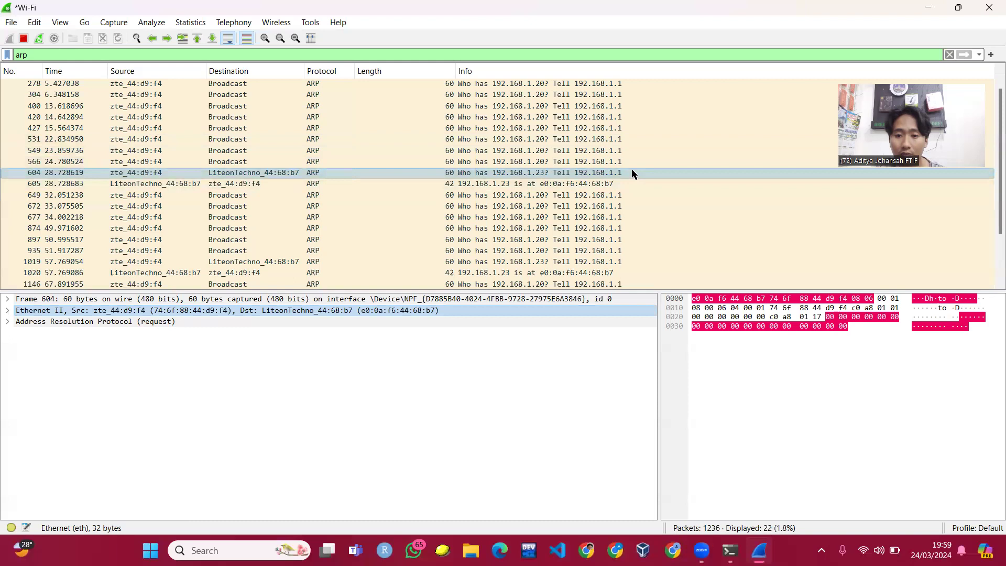
click(519, 185)
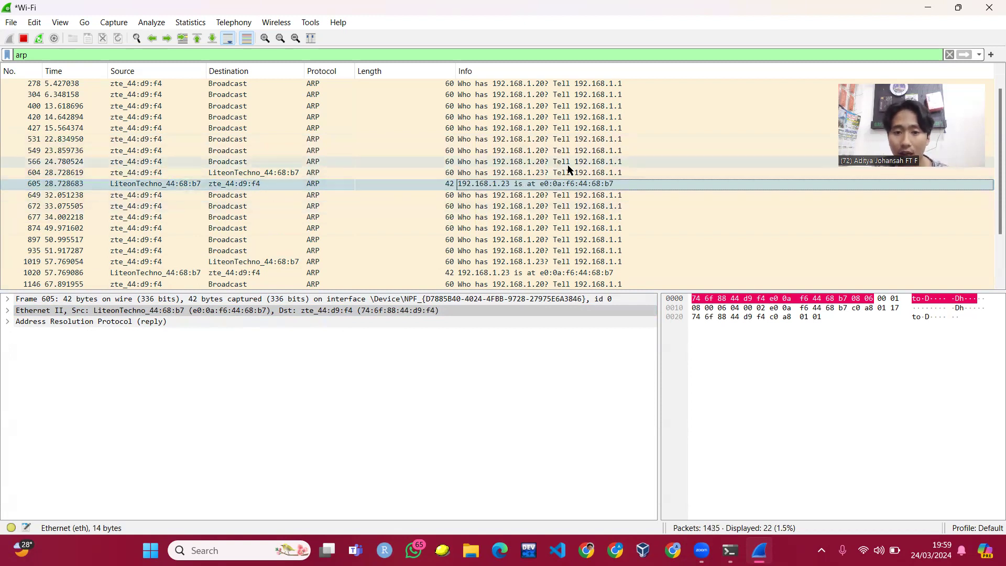
- Replace the arp display filter with dns and apply it
double_click(39, 54)
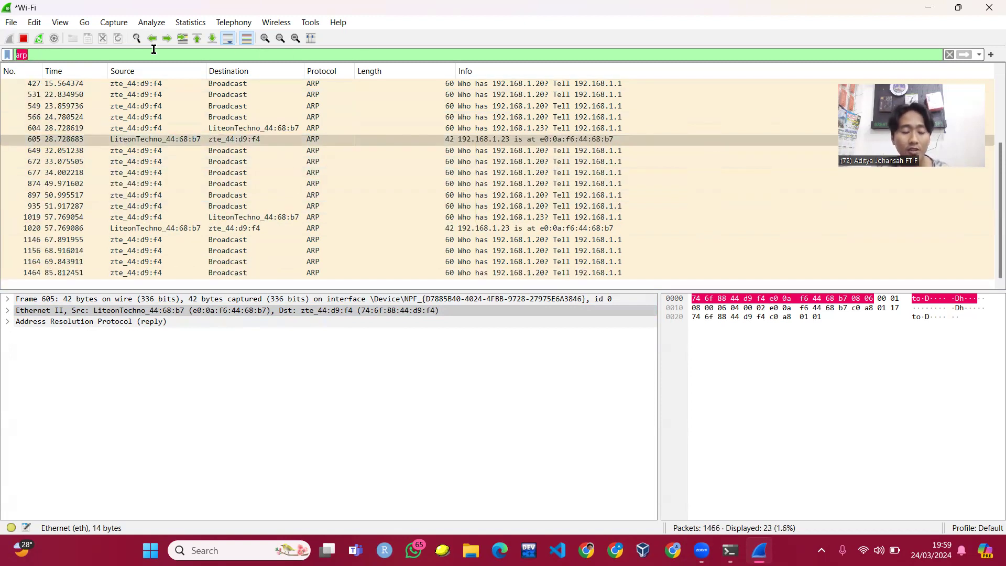
text(m)
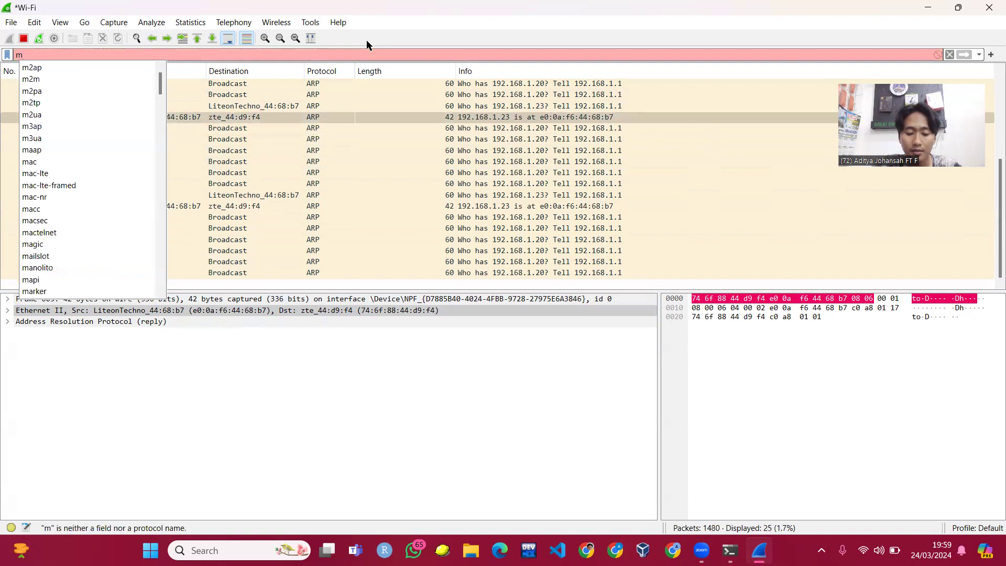
key(BackSpace)
text(dns)
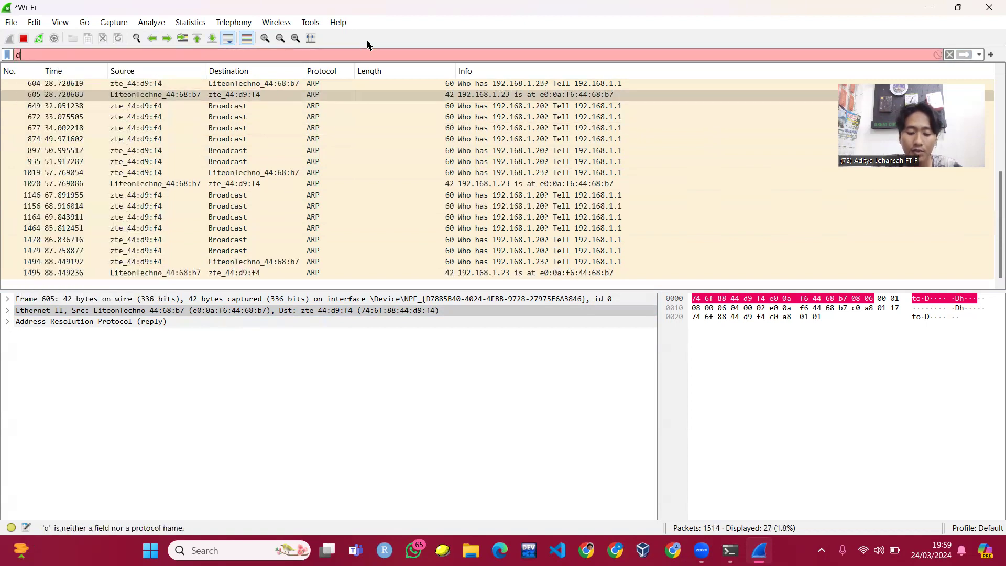
key(Return)
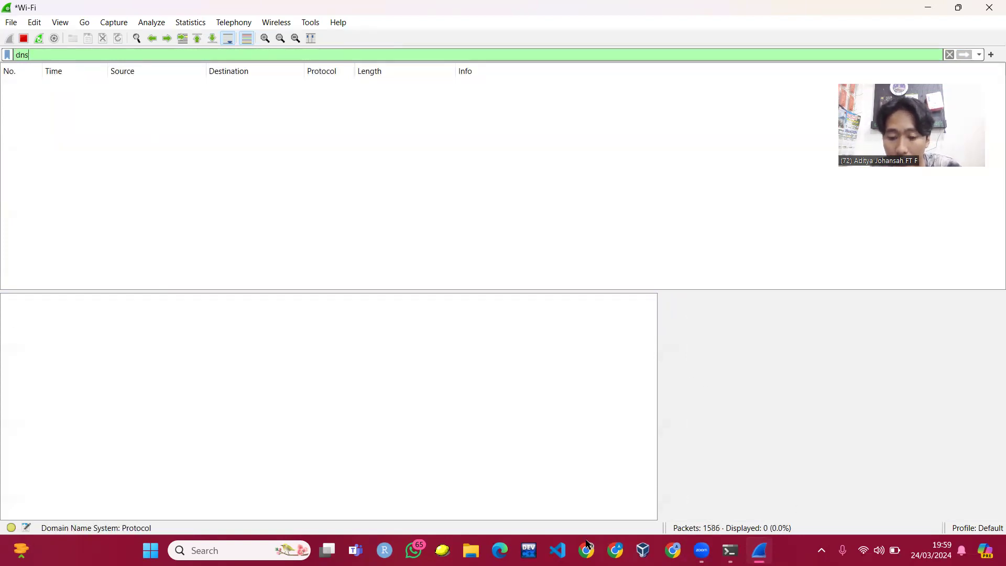
- Bring up Chrome on a new tab, then minimize it back to Wireshark
click(615, 551)
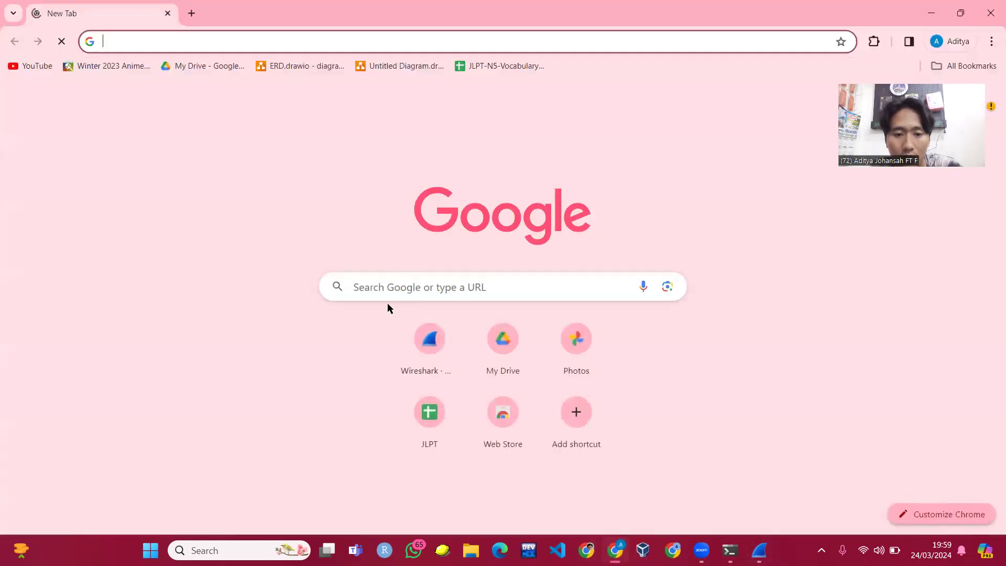
click(931, 13)
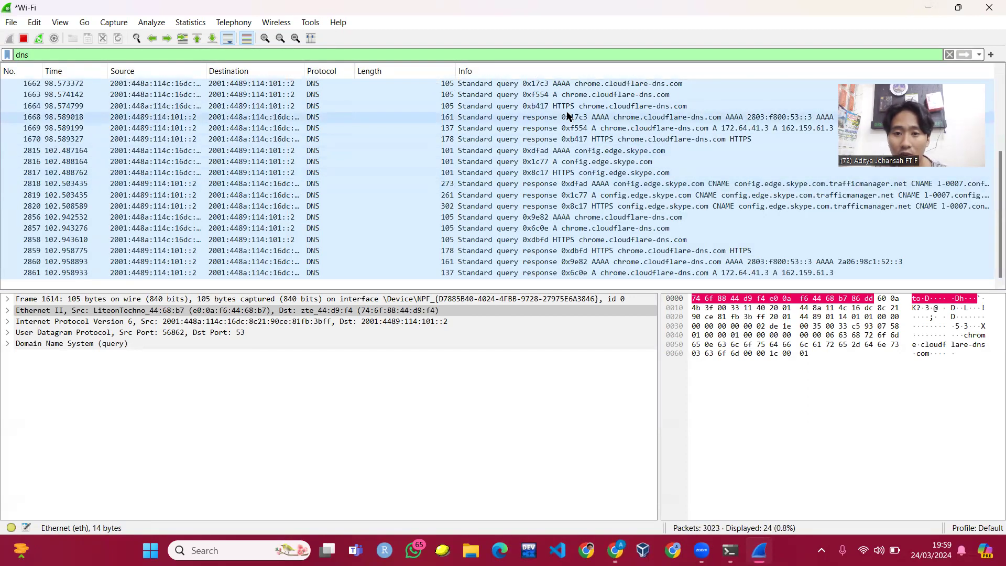
- Expand DNS response packet 1668's queries to highlight the chrome.cloudflare-dns.com entry
click(608, 116)
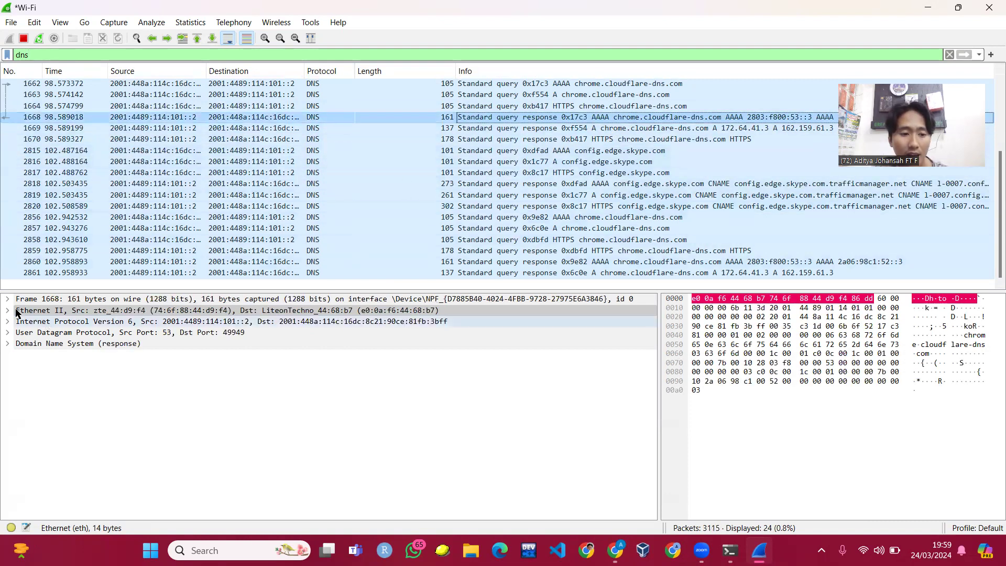
click(8, 343)
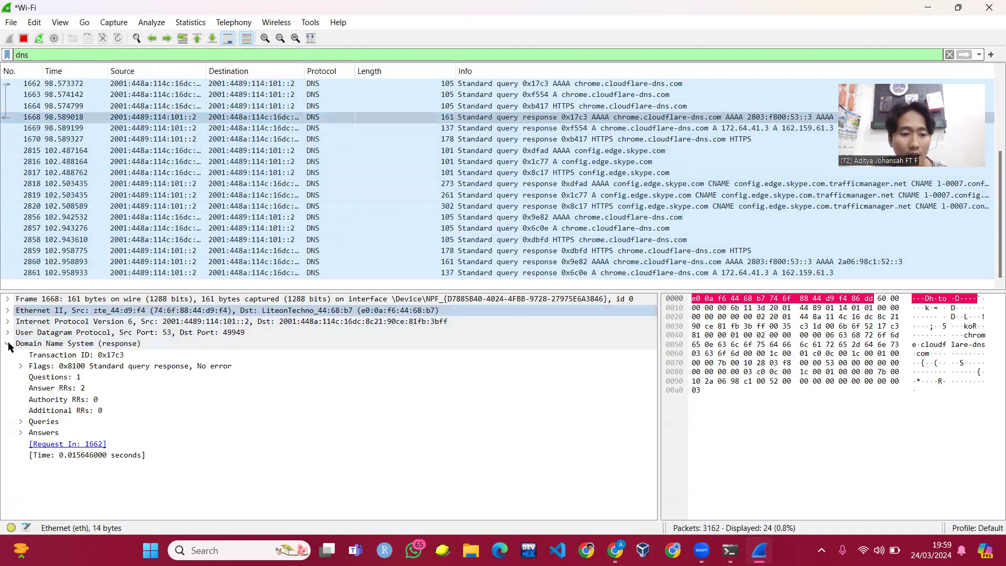
click(21, 421)
click(62, 434)
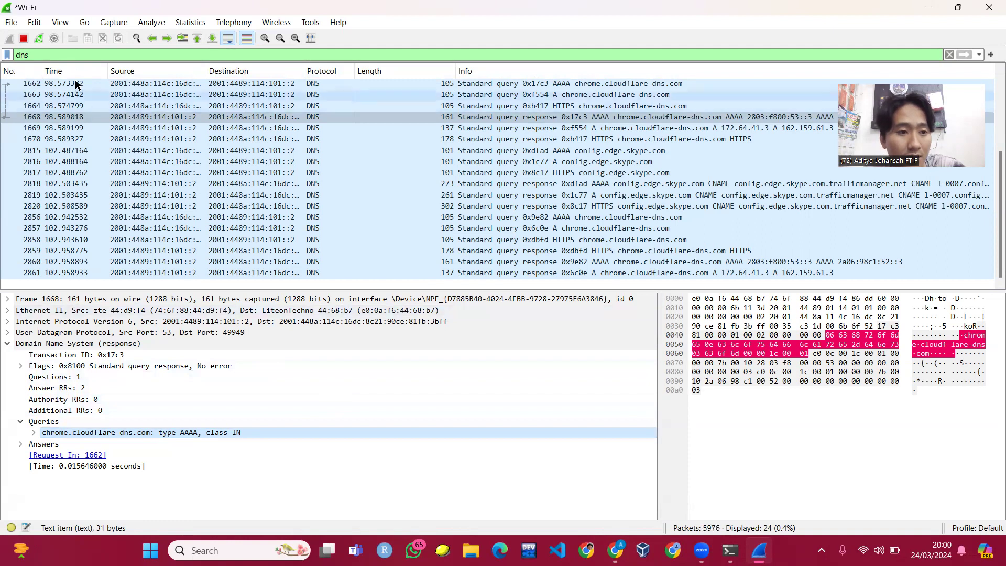
drag(31, 55, 6, 58)
- Apply the mdns display filter and inspect the Ethernet header of query packet 2592
text(mdns)
key(Return)
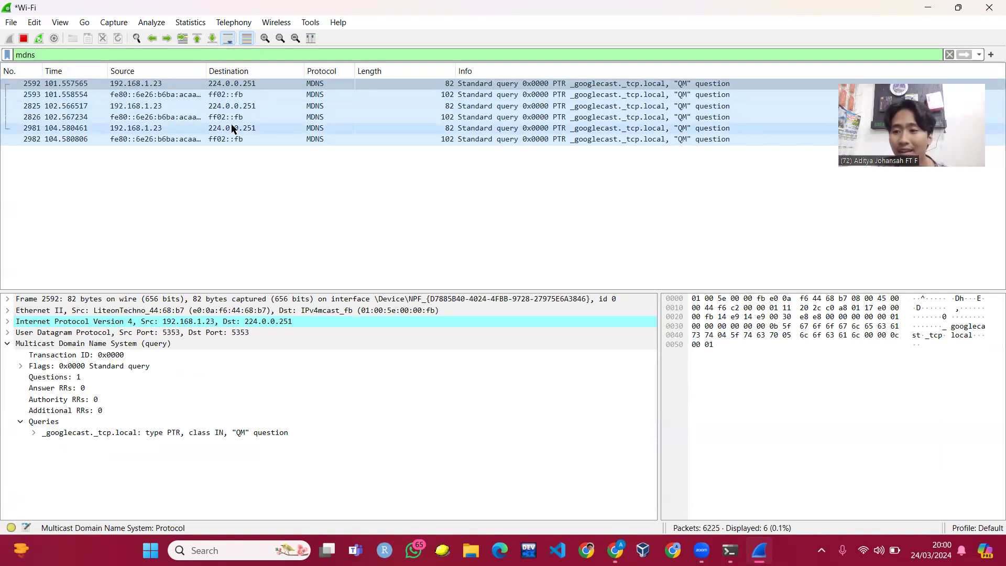
click(219, 86)
drag(219, 86, 147, 308)
click(322, 310)
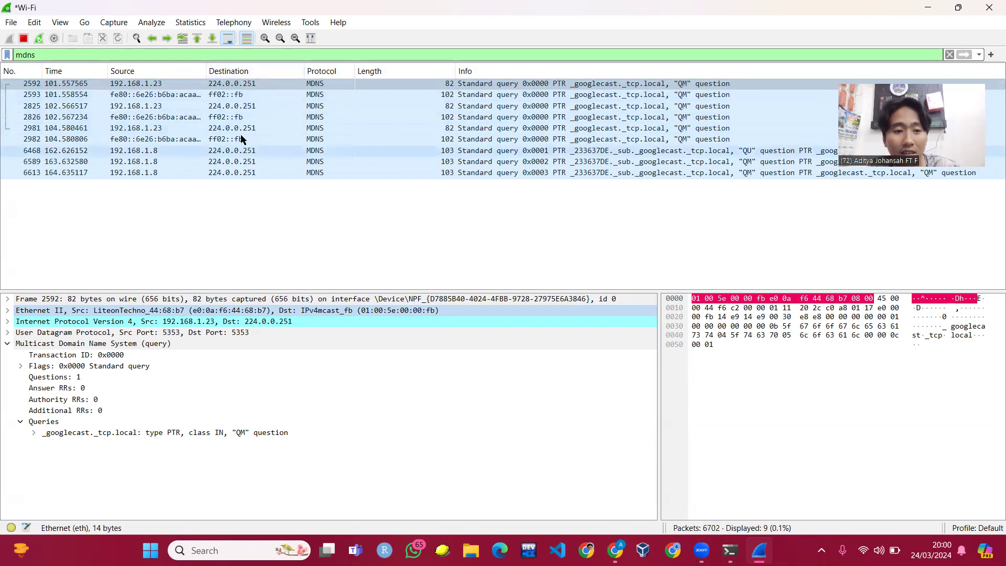
- Review mDNS queries 2982 through 6923 from 192.168.1.8, then switch to Command Prompt
click(199, 138)
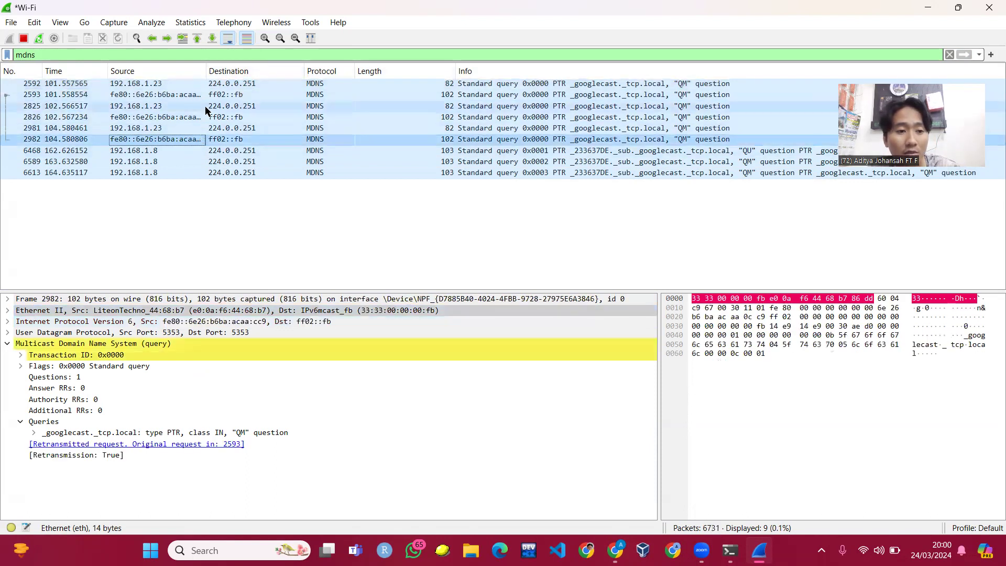
click(183, 151)
click(183, 162)
click(183, 179)
click(179, 162)
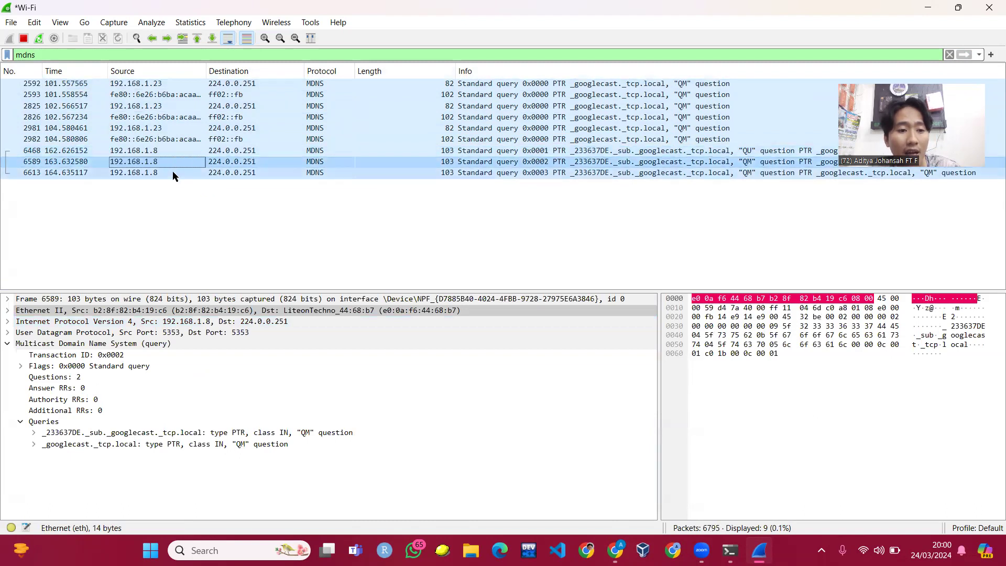
click(173, 173)
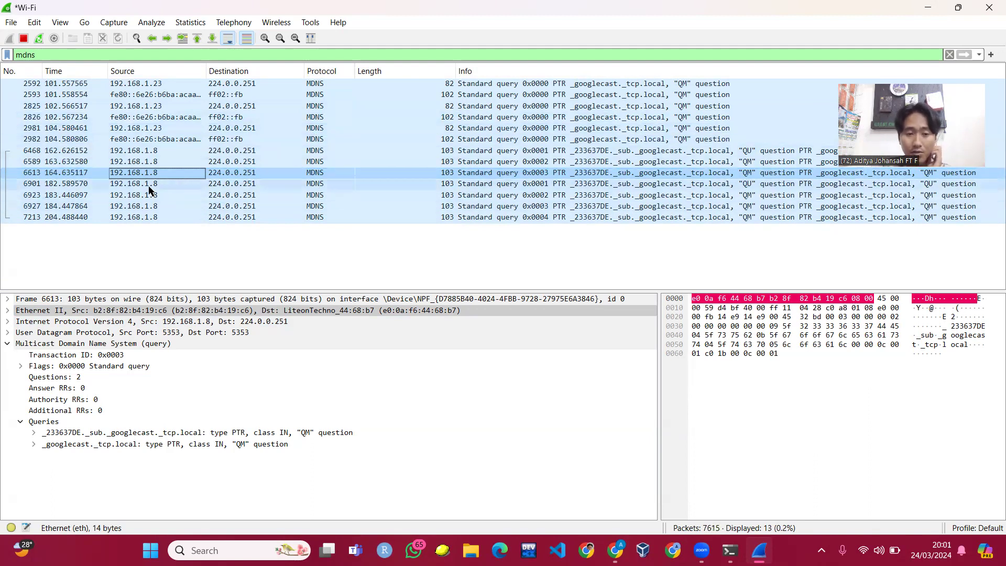
click(162, 189)
click(207, 195)
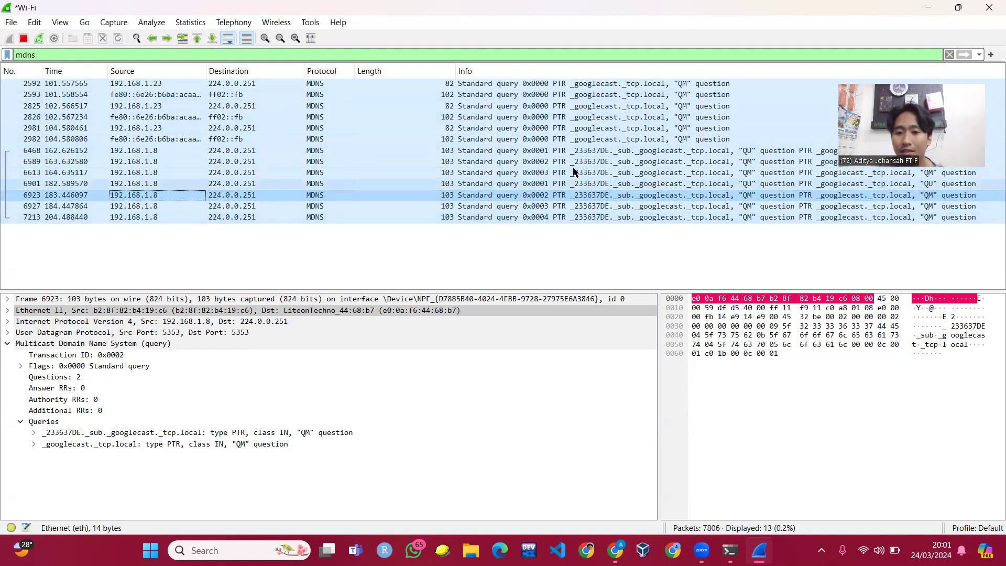
click(730, 550)
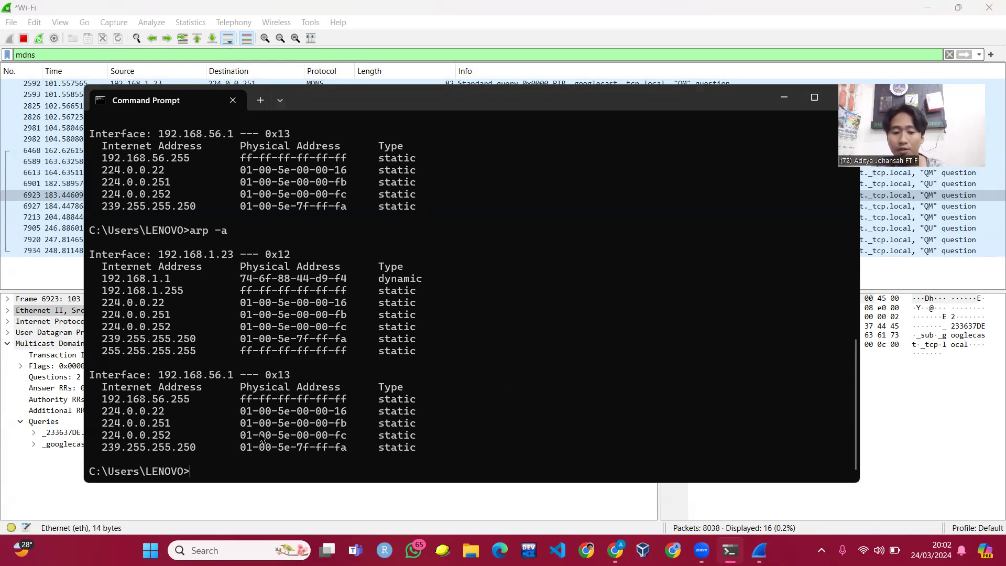
- Start a continuous ping to 192.168.1.8 with 'ping 192.168.1.8 -t'
text(pin)
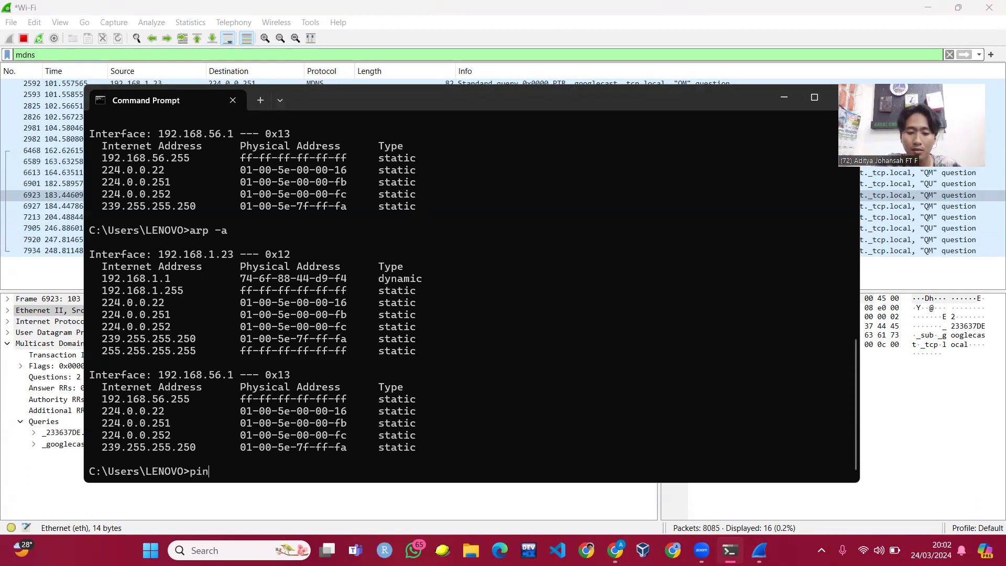
text(g 192.168.1.8 -t)
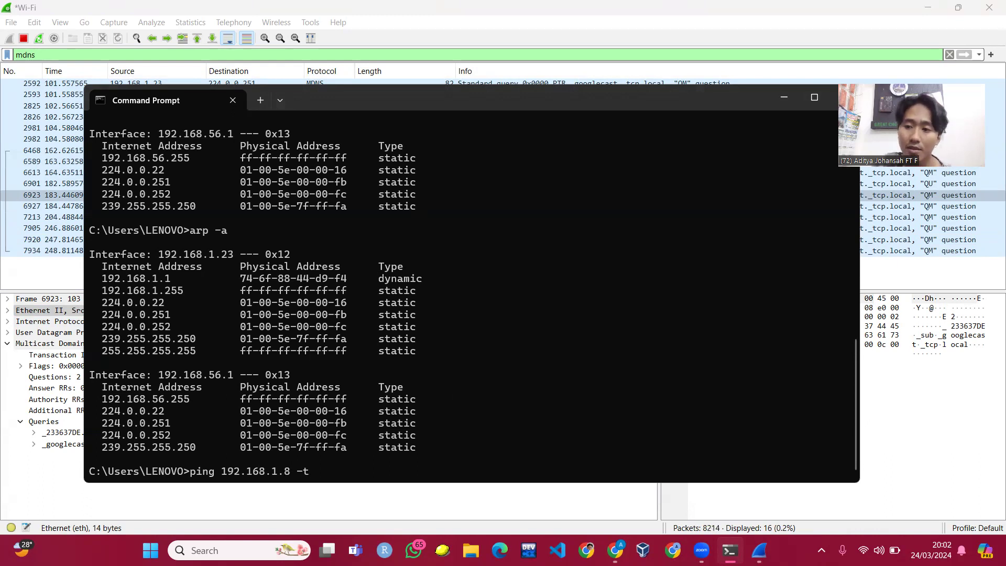
key(Return)
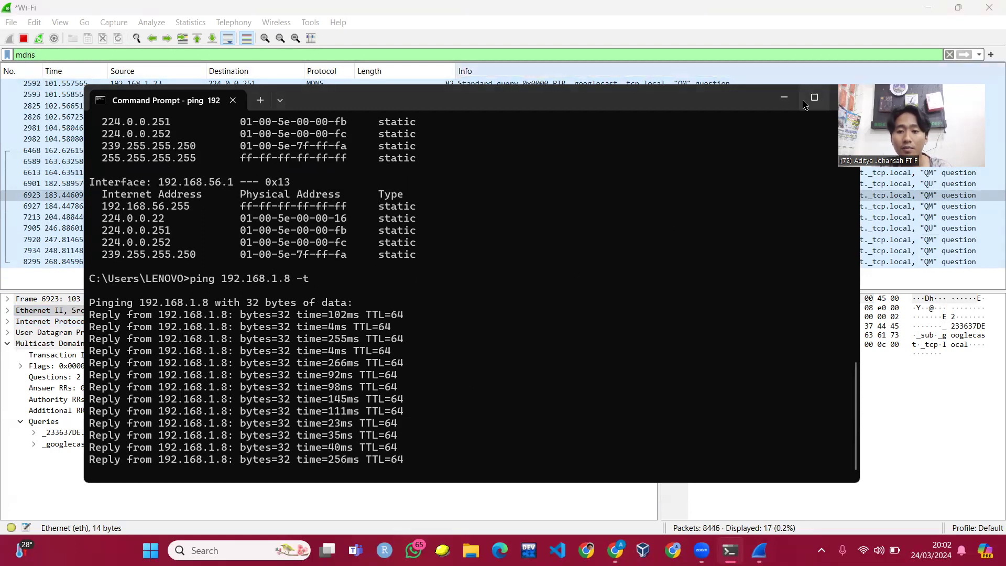
- Return to Wireshark and replace the mdns display filter with icmp
click(784, 98)
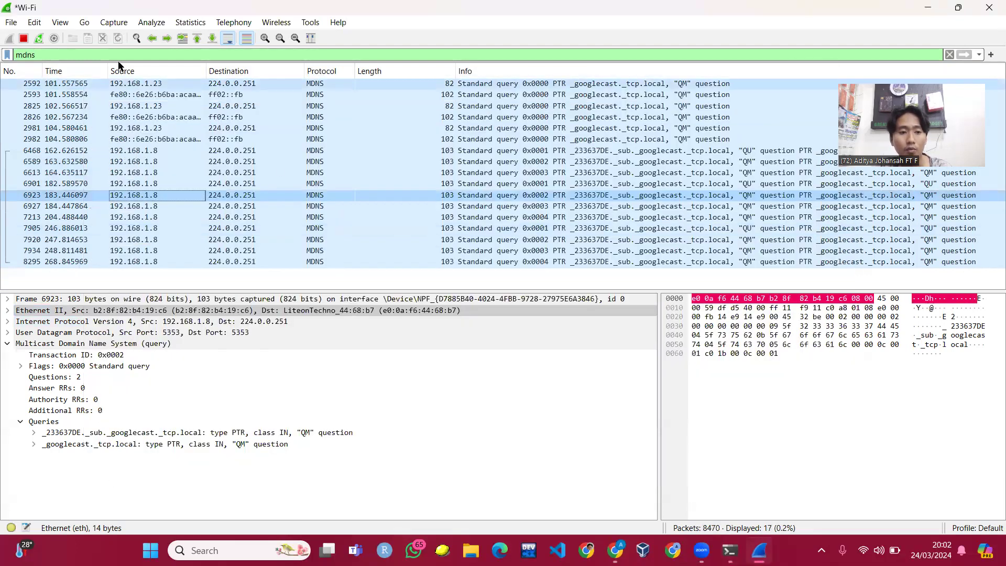
double_click(15, 54)
text(i)
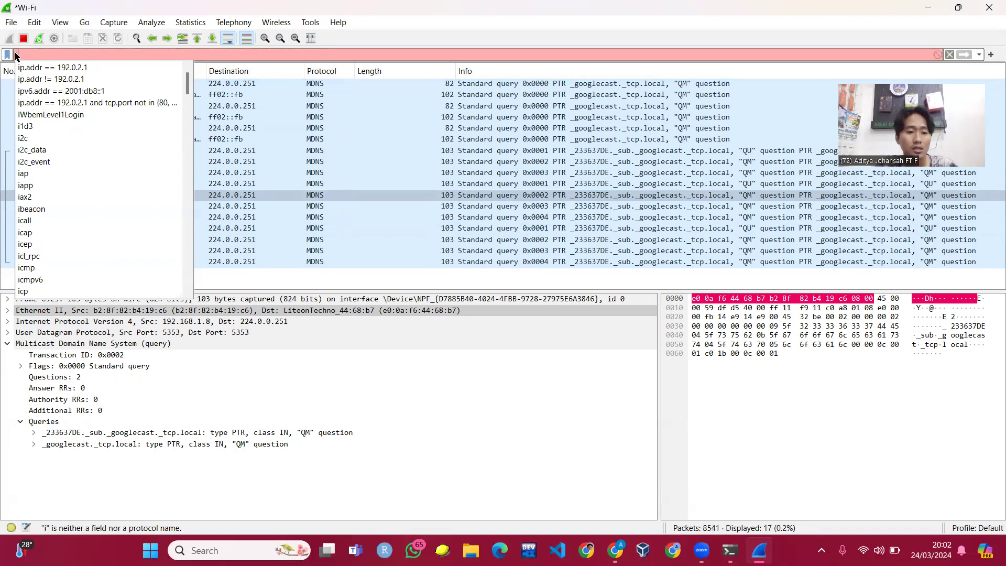
text(cmp)
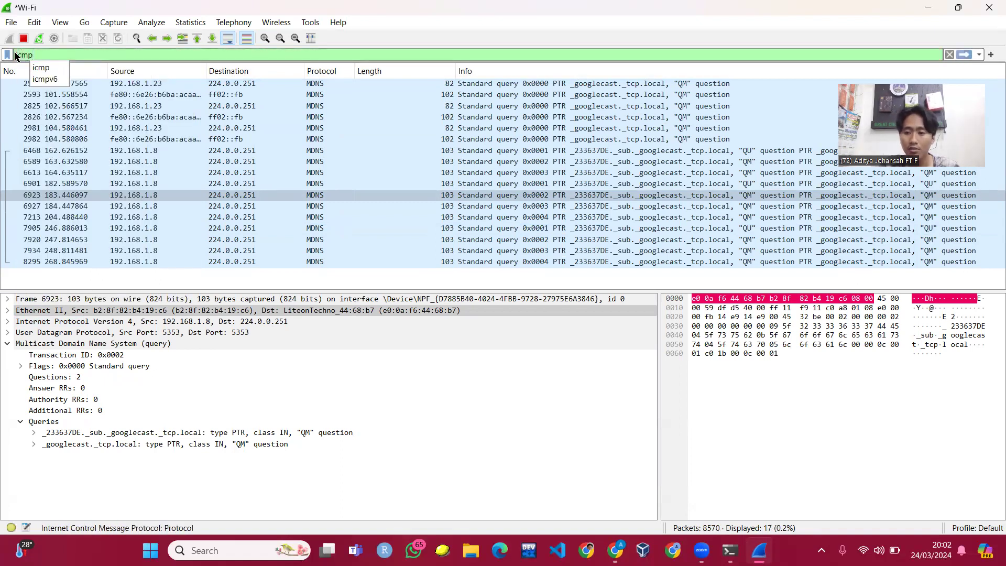
key(Return)
- Compare ICMP echo request 8666 with its reply 8667, including the request's destination
scroll(461, 157, down, 6)
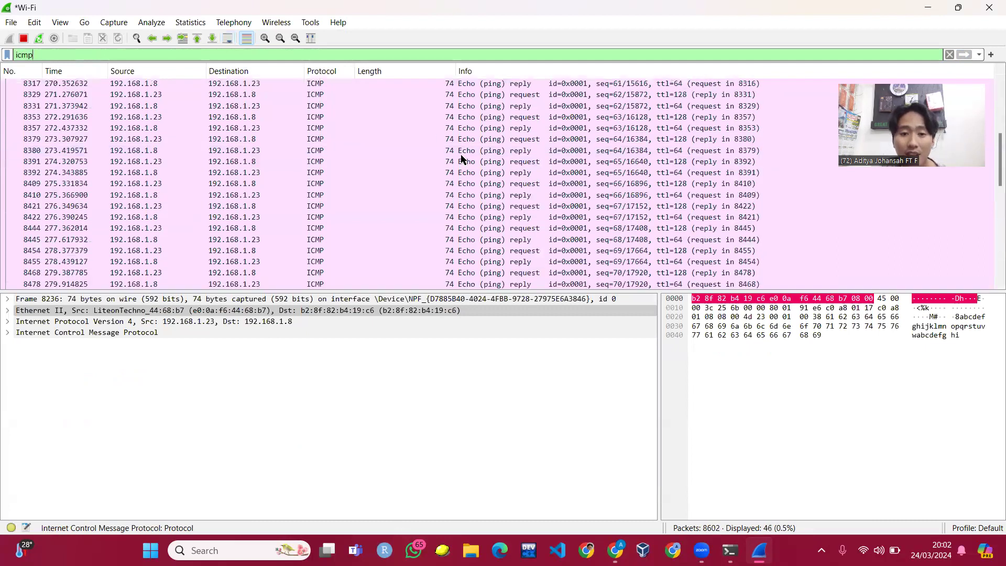
scroll(184, 94, down, 5)
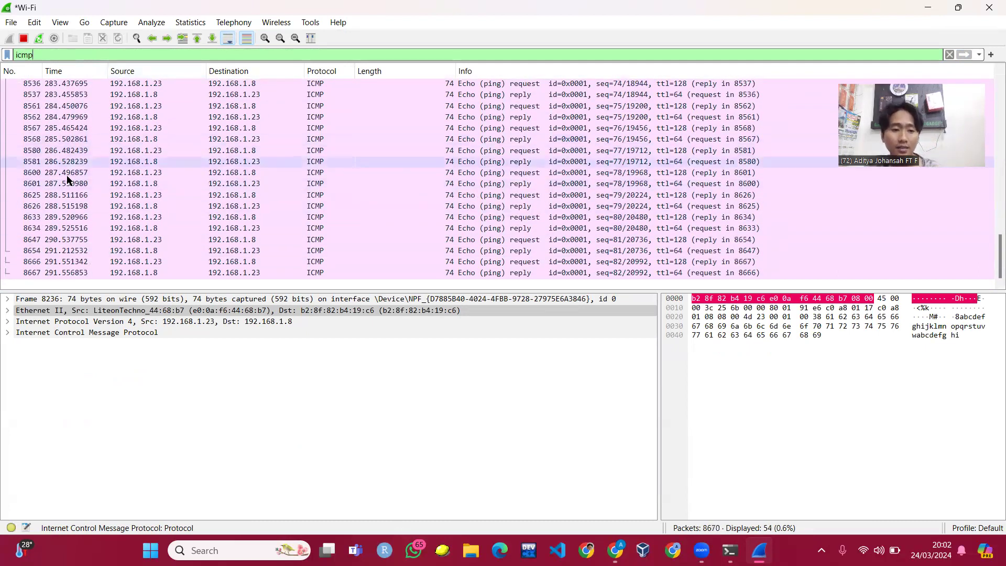
click(168, 218)
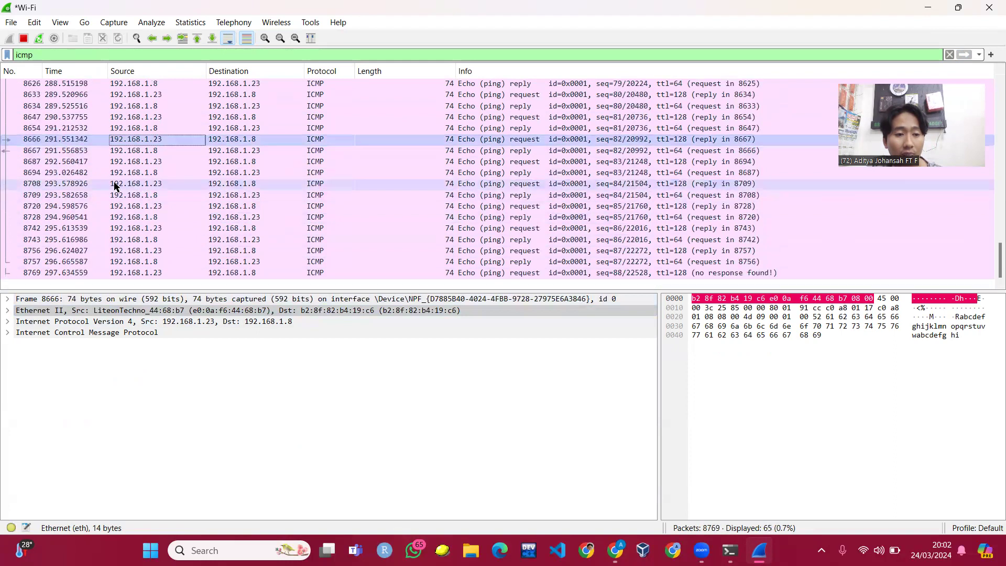
scroll(144, 153, up, 4)
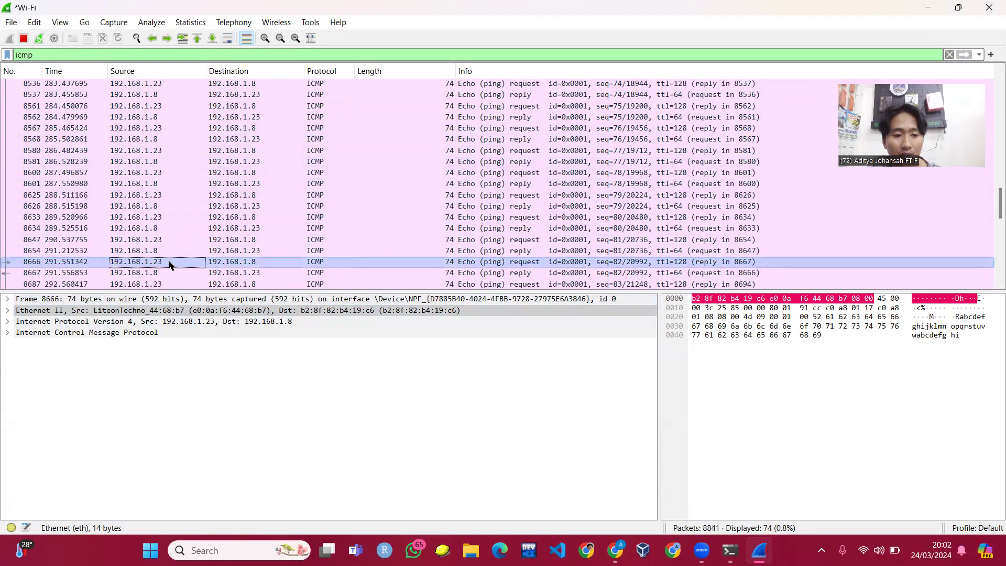
click(261, 260)
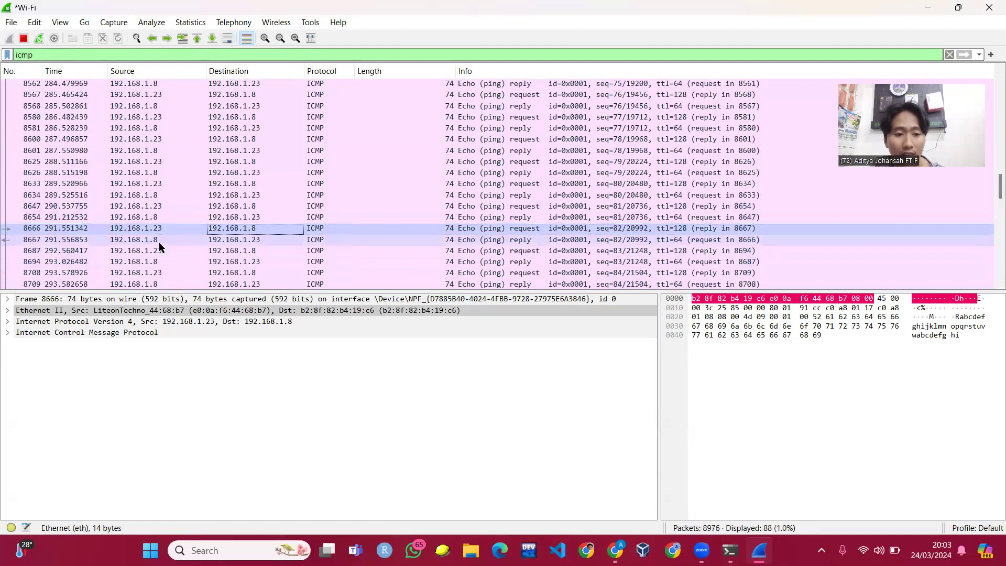
click(160, 242)
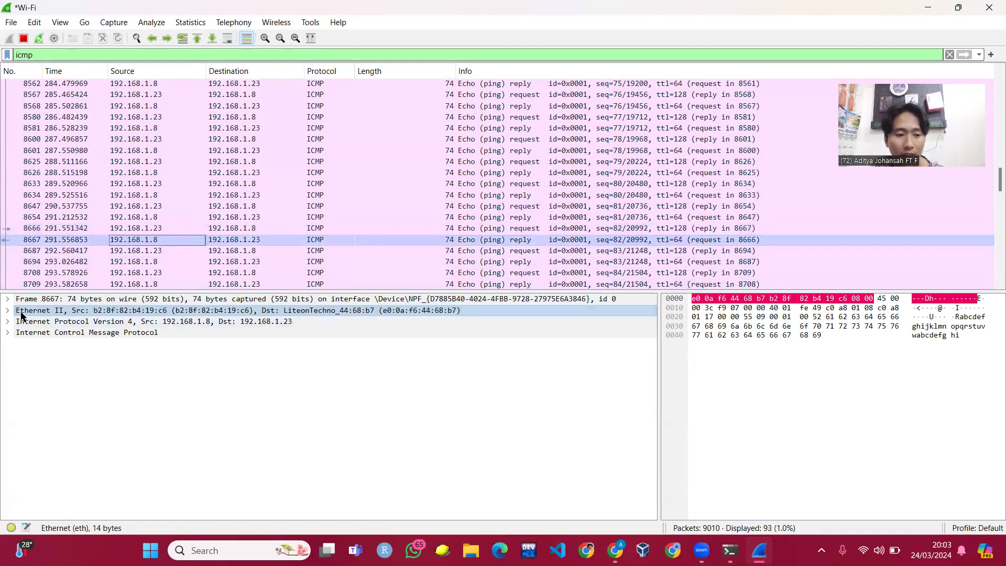
click(113, 231)
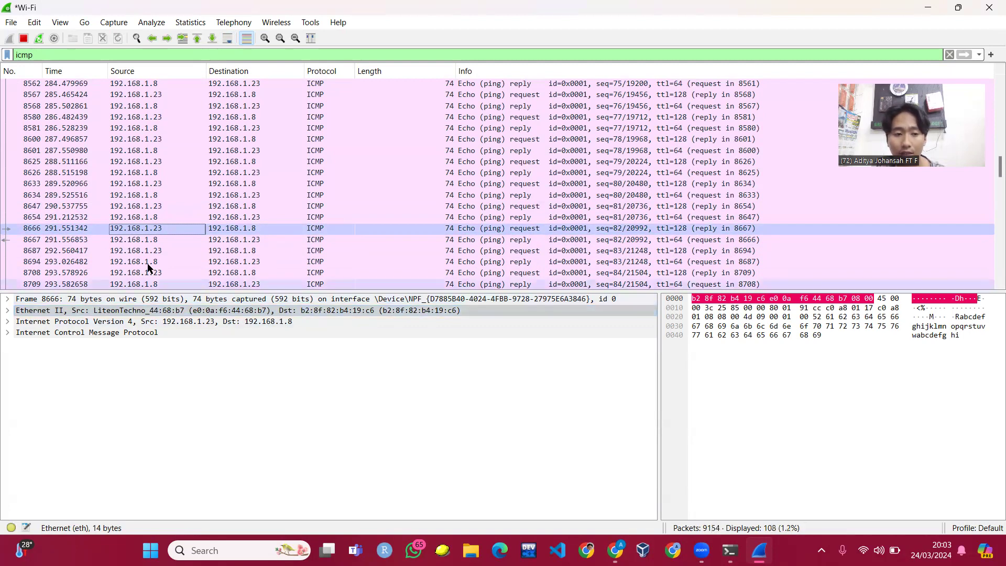
click(157, 240)
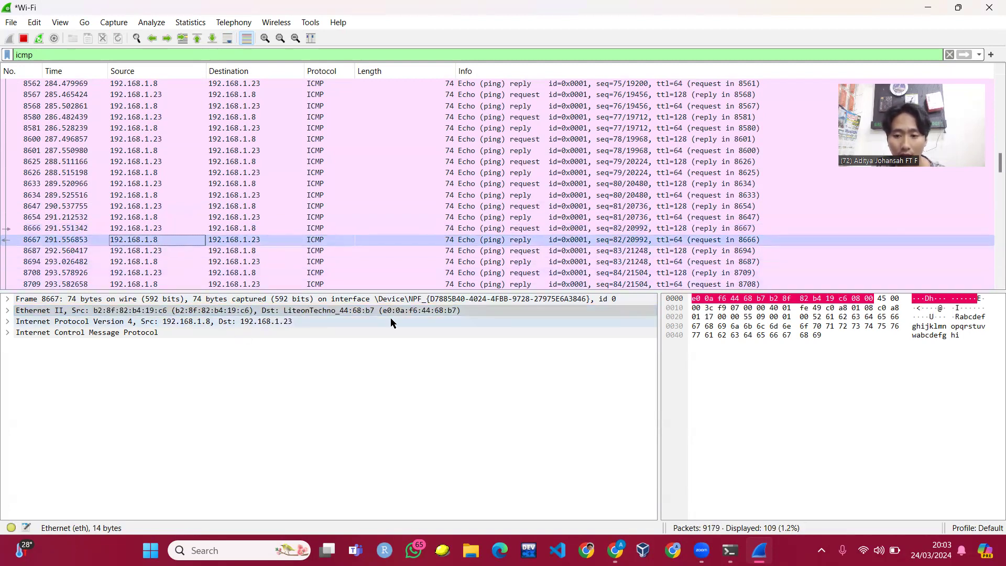
- Inspect request 9452, which has no response, then switch back to the running ping
scroll(429, 230, down, 17)
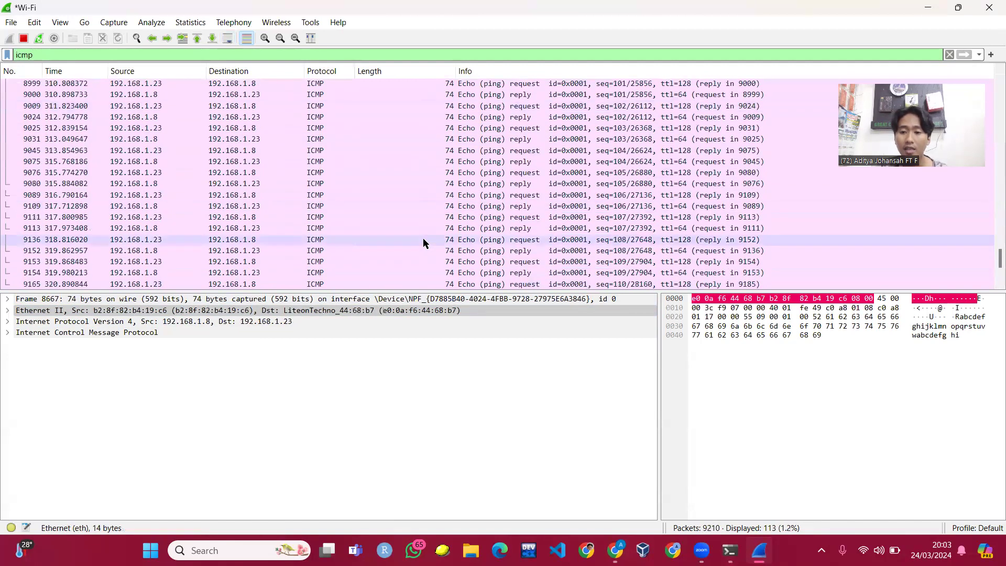
scroll(423, 243, down, 4)
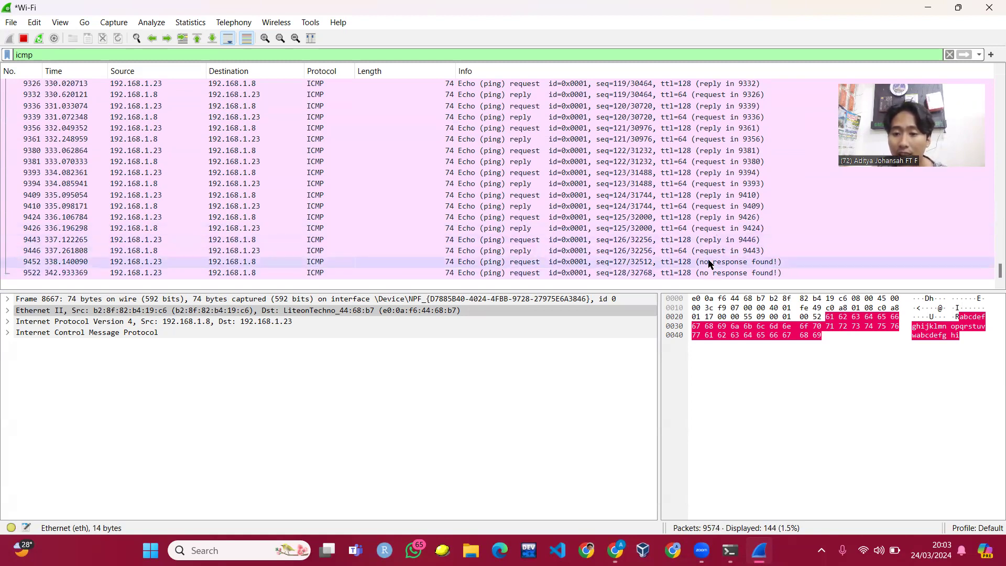
click(728, 262)
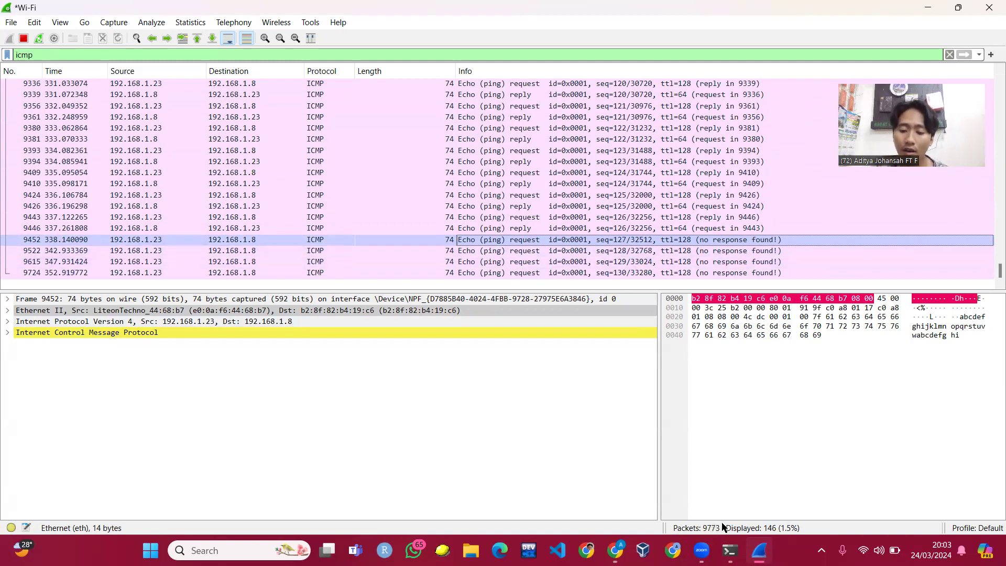
click(730, 551)
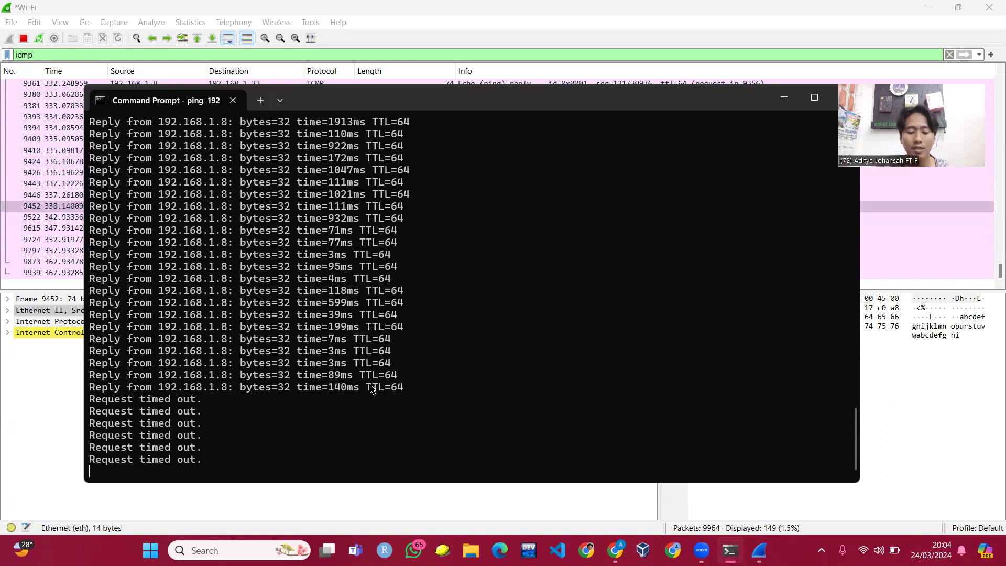
- Stop the ping at 7% loss, rerun arp -a, and minimize Command Prompt
key(ctrl+c)
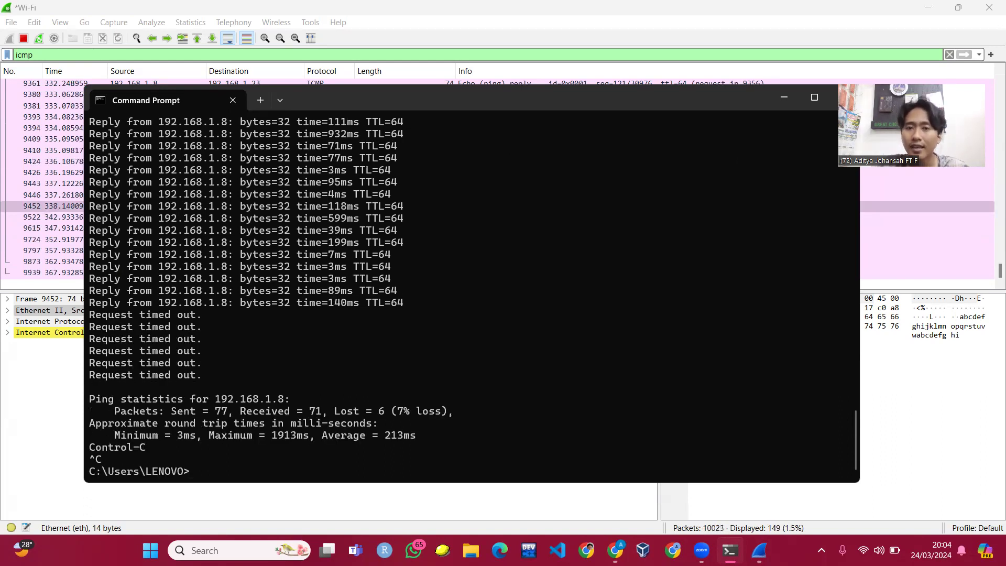
key(Up)
key(Up)
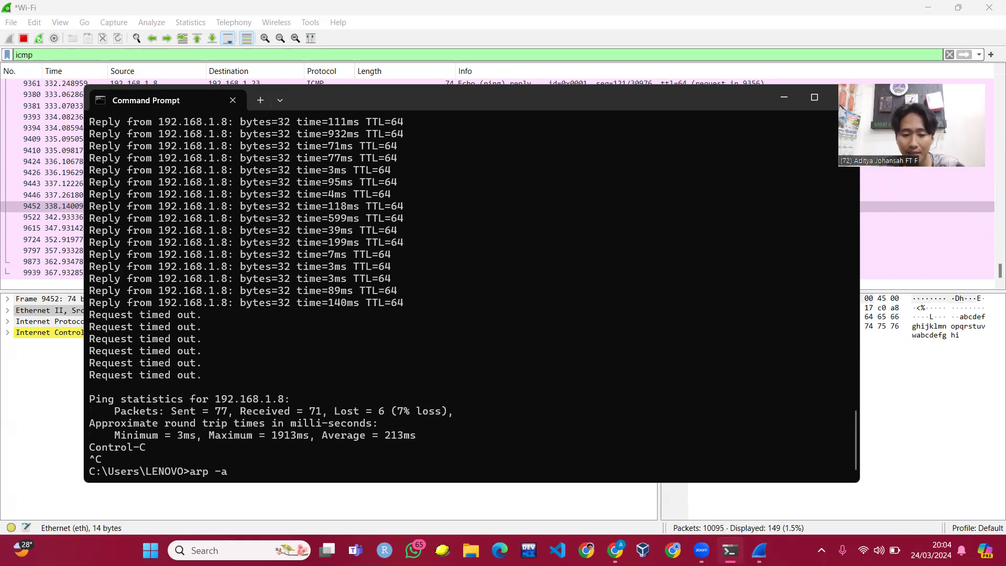
key(Return)
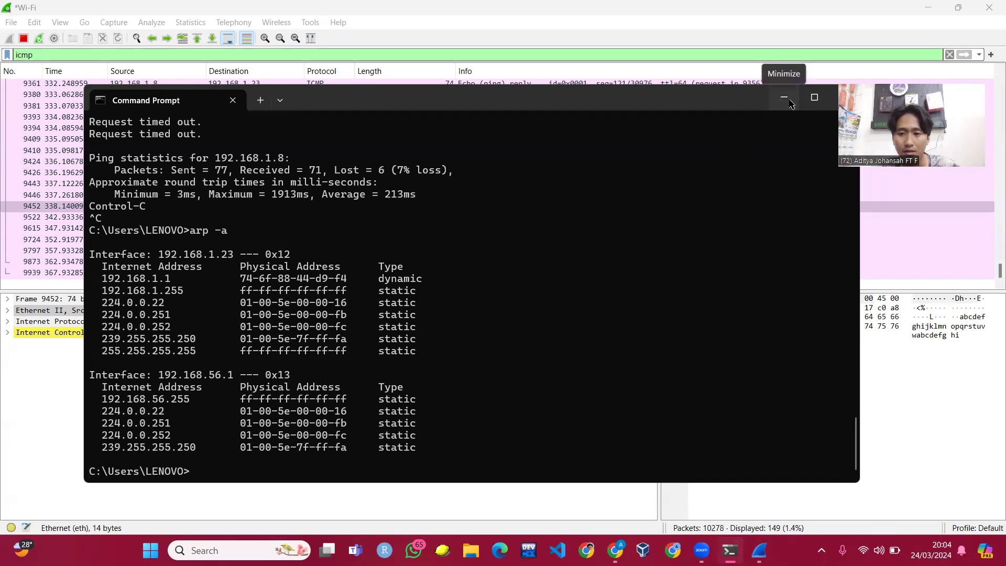
click(782, 100)
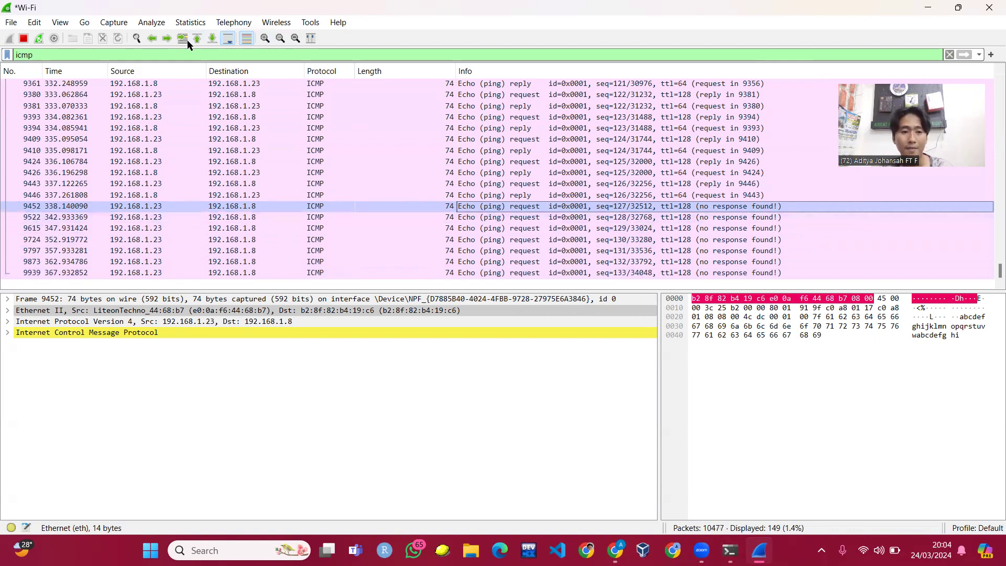
- Rerun 'ping 192.168.1.8 -t' and stop it after 10 of 10 replies
key(alt+Tab)
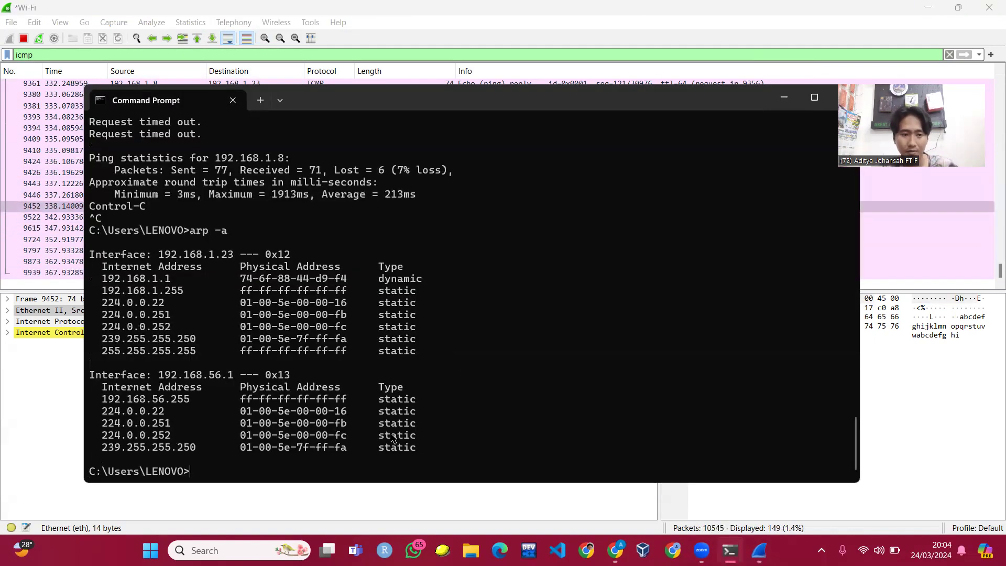
text(ipconfig)
key(Up)
key(Up)
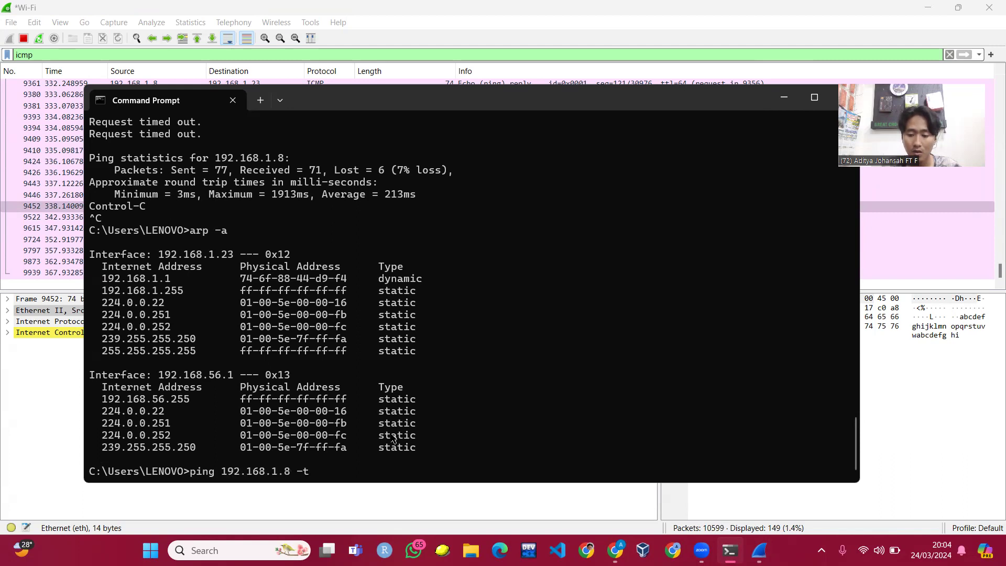
key(Return)
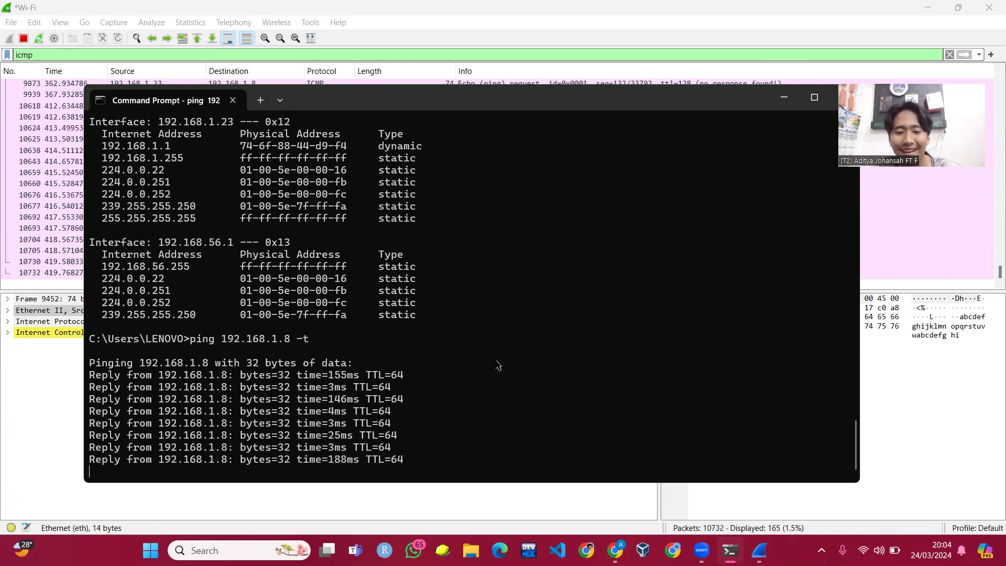
key(ctrl+c)
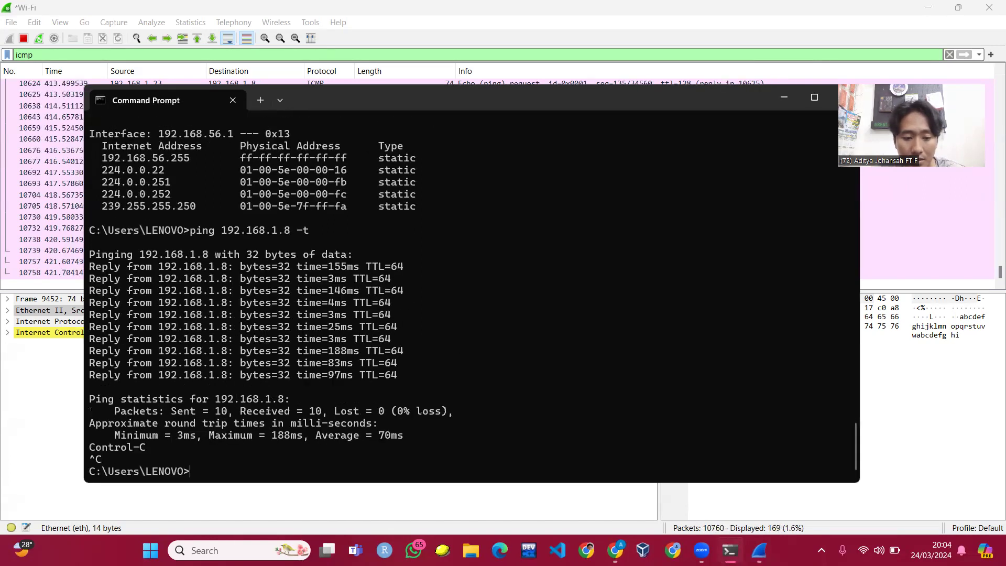
- Rerun arp -a and highlight the dynamic entries for 192.168.1.1 and 192.168.1.8
key(Up)
key(Up)
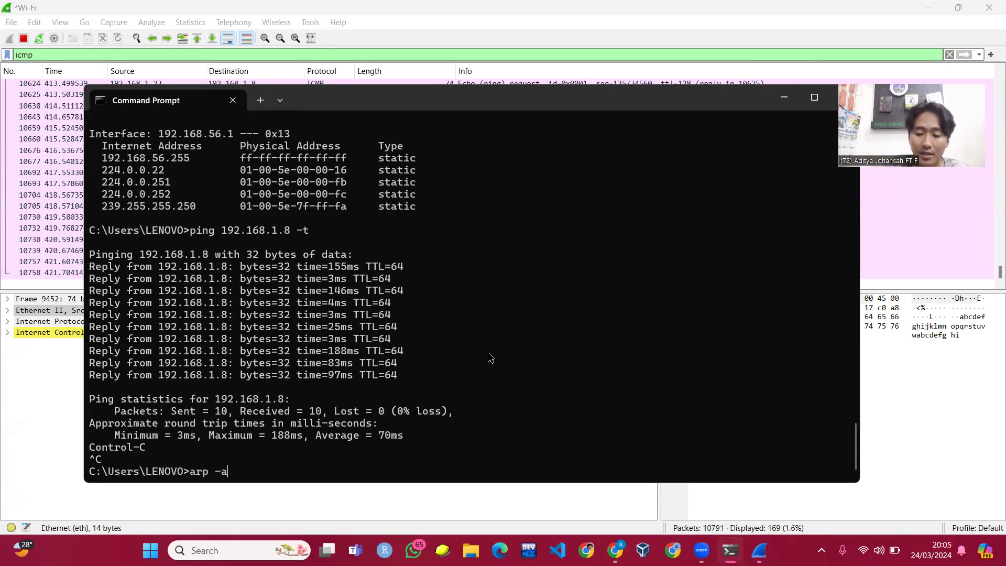
key(Return)
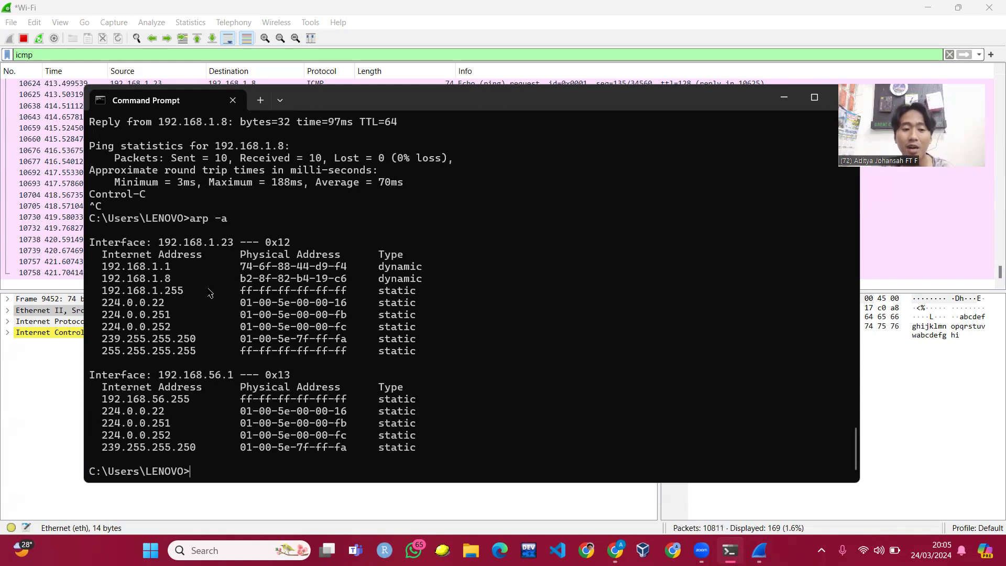
drag(103, 270, 422, 282)
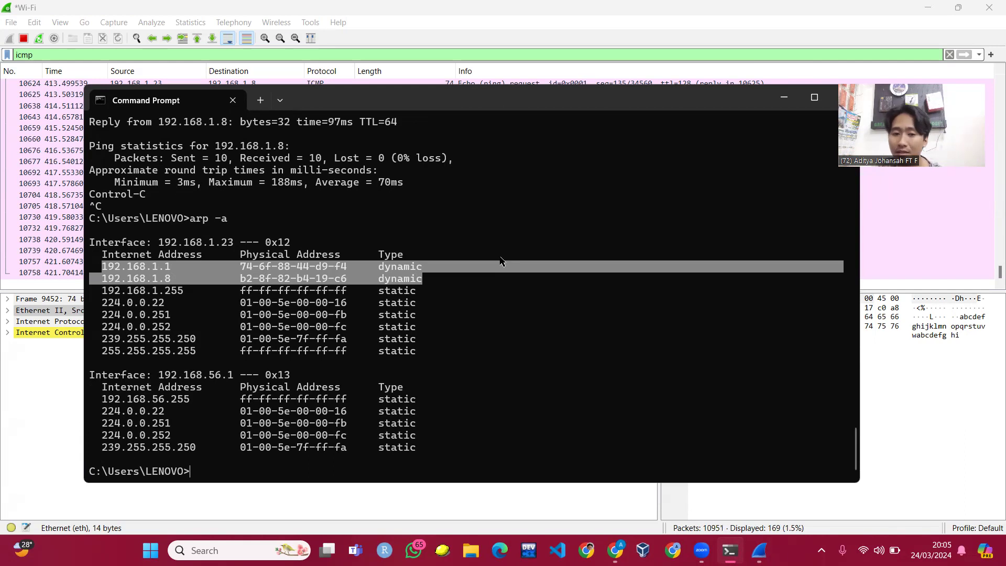
click(430, 281)
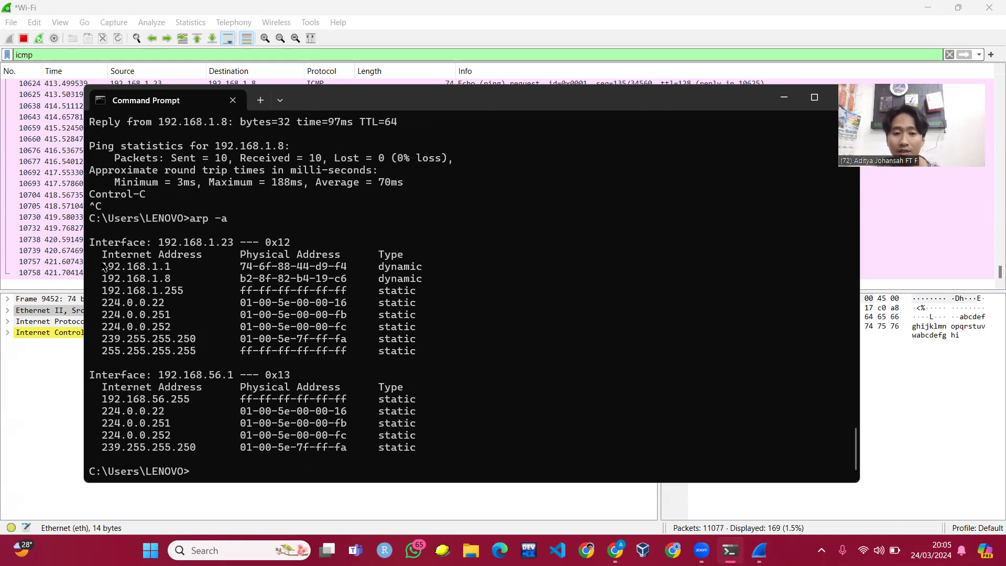
scroll(104, 268, up, 2)
scroll(157, 278, down, 2)
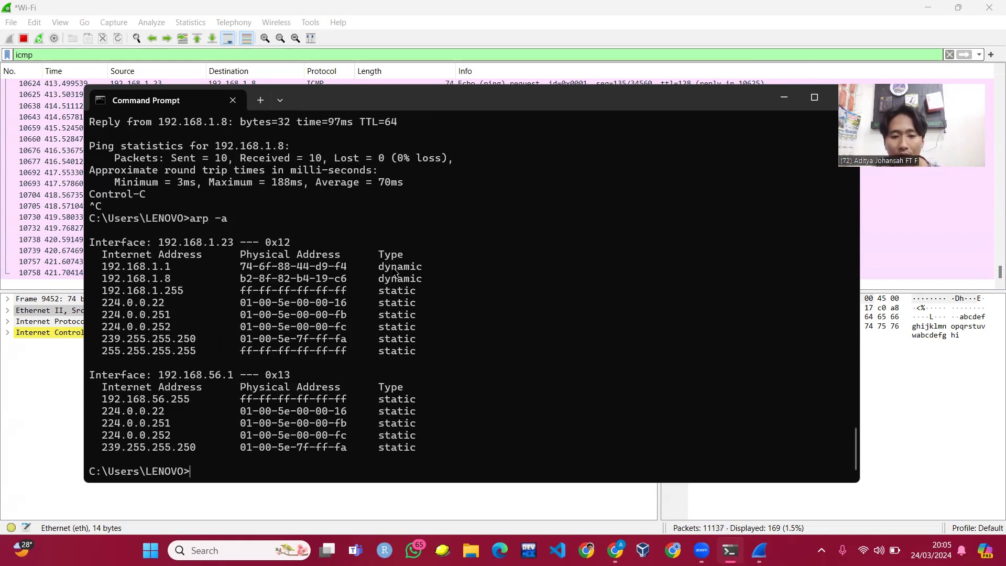
drag(96, 265, 423, 280)
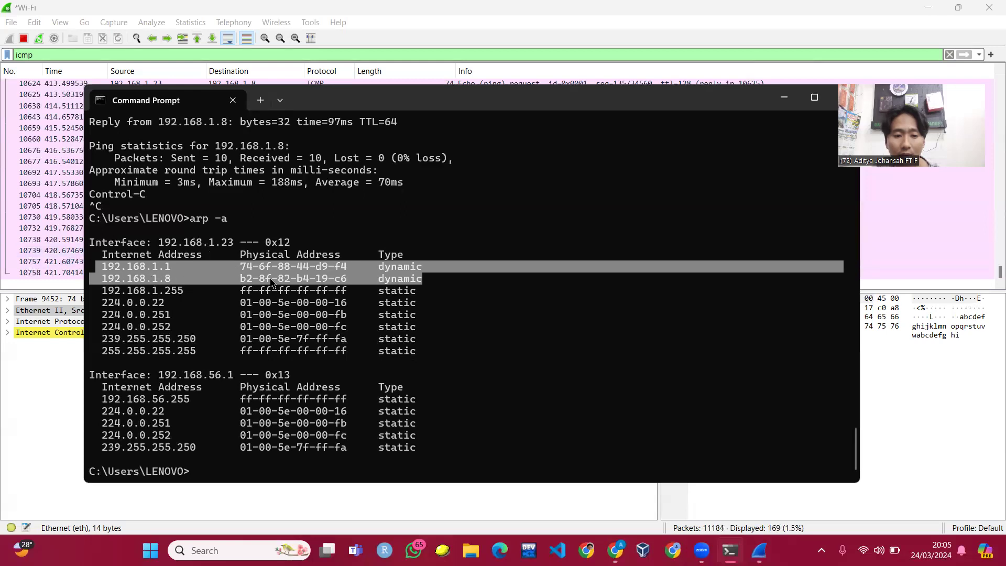
- Minimize Command Prompt and switch Wireshark's display filter from icmp to mdns
click(241, 461)
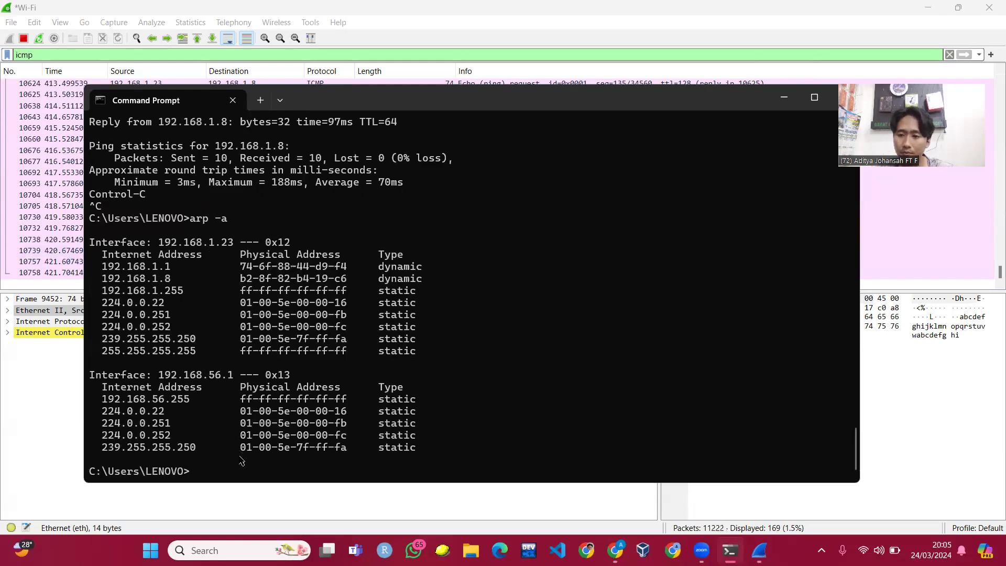
click(784, 97)
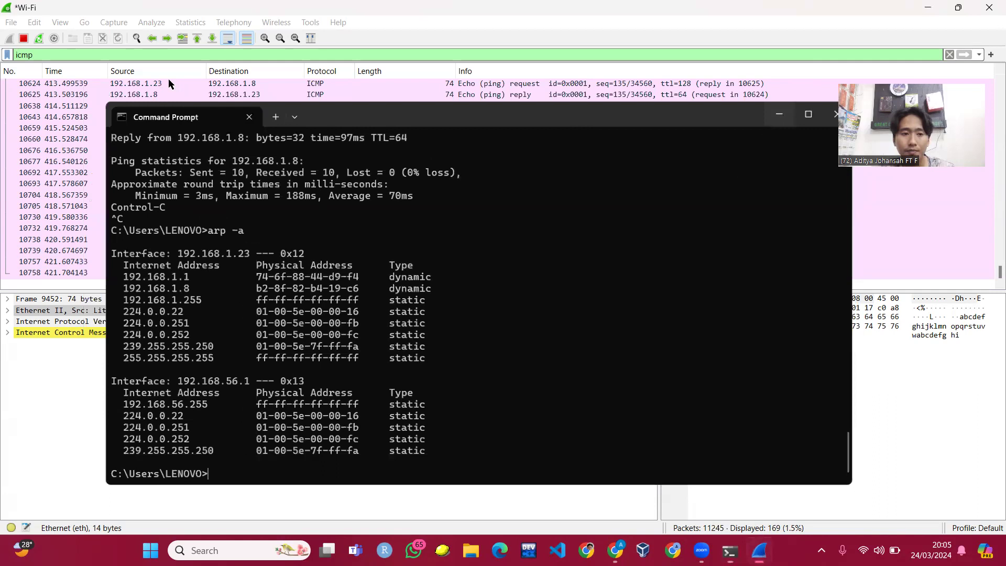
double_click(11, 55)
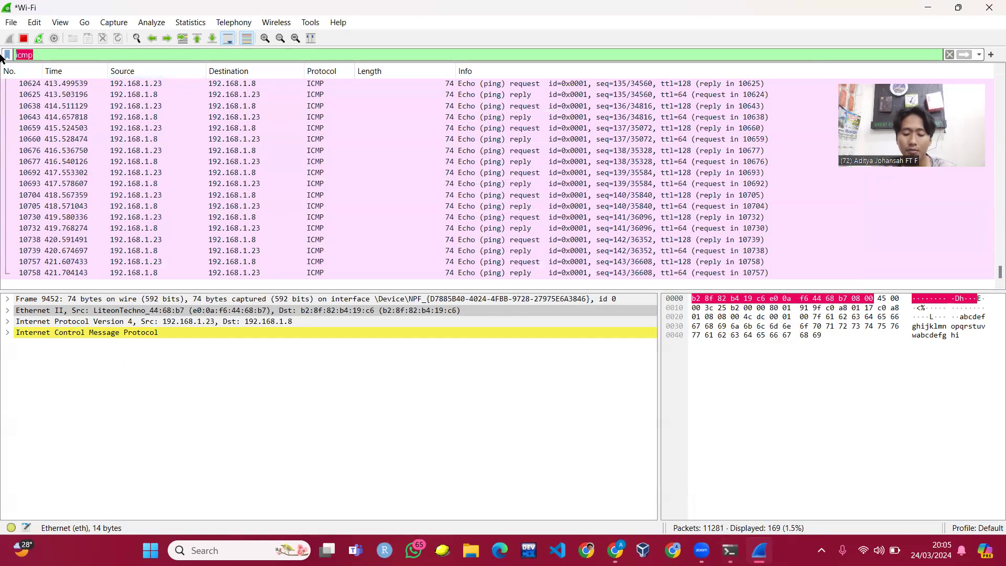
text(mdns)
key(Return)
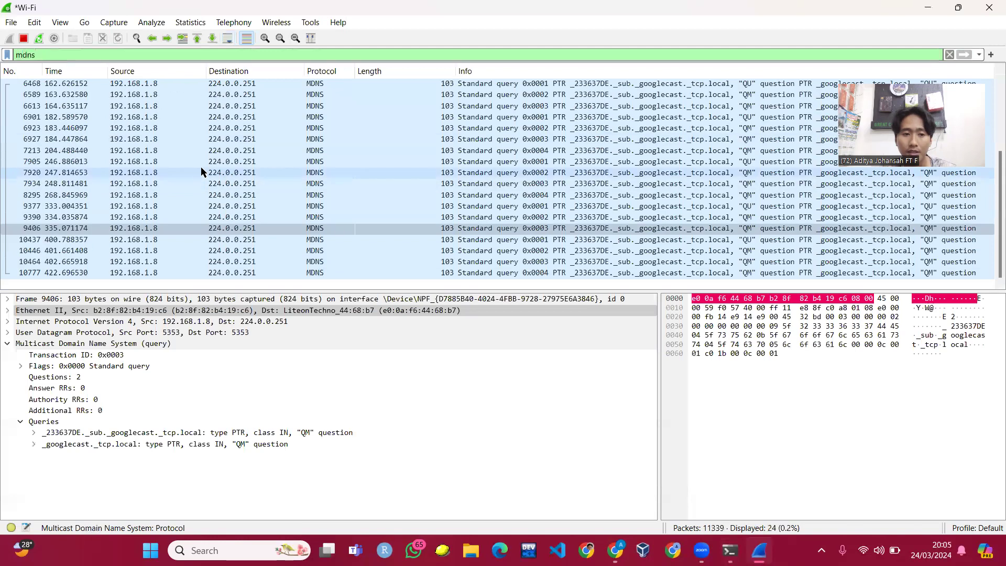
- Reapply the icmp filter to show 169 echo packets, then return to Command Prompt
double_click(25, 55)
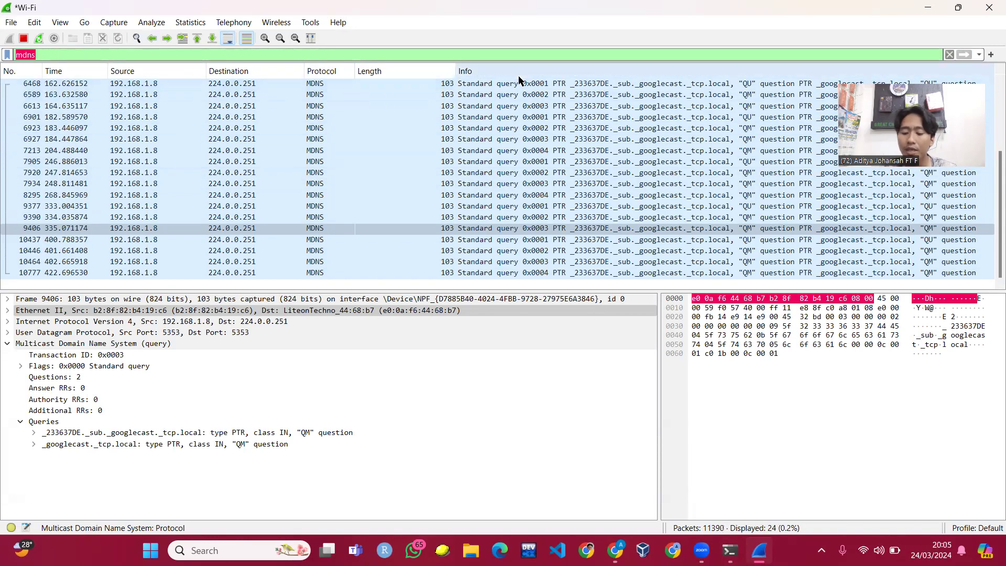
text(icmp)
key(Return)
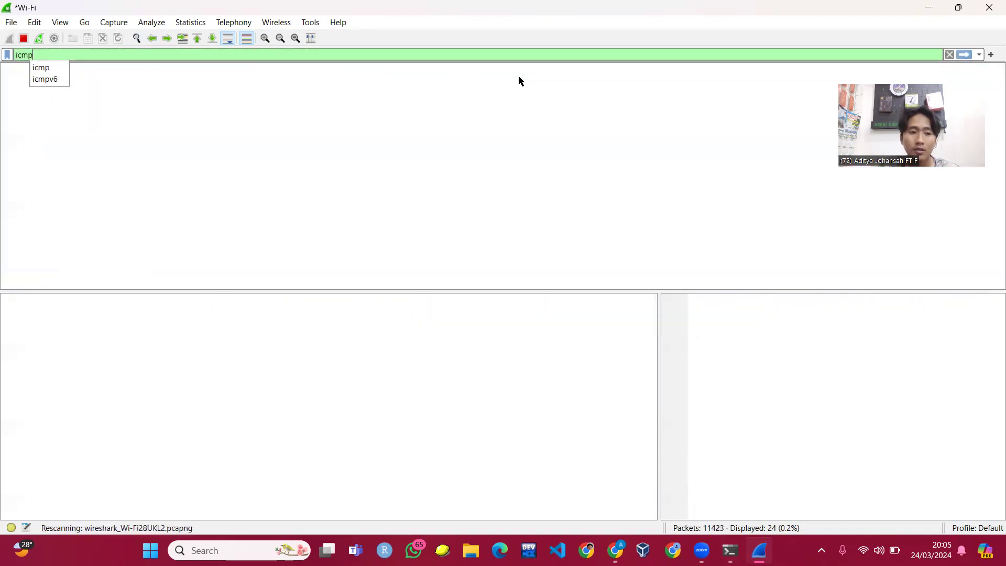
scroll(377, 143, down, 10)
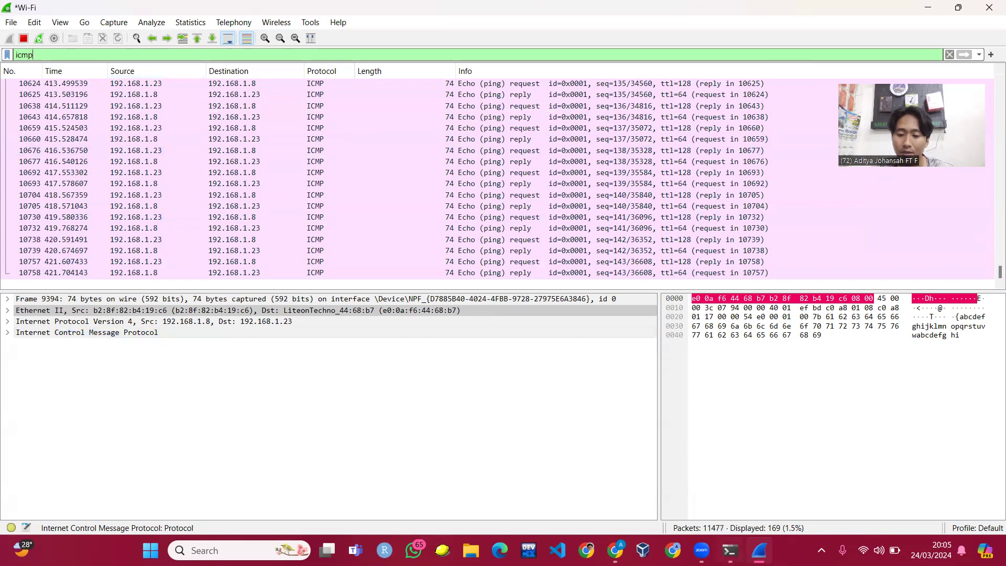
key(alt+Tab)
text(ping )
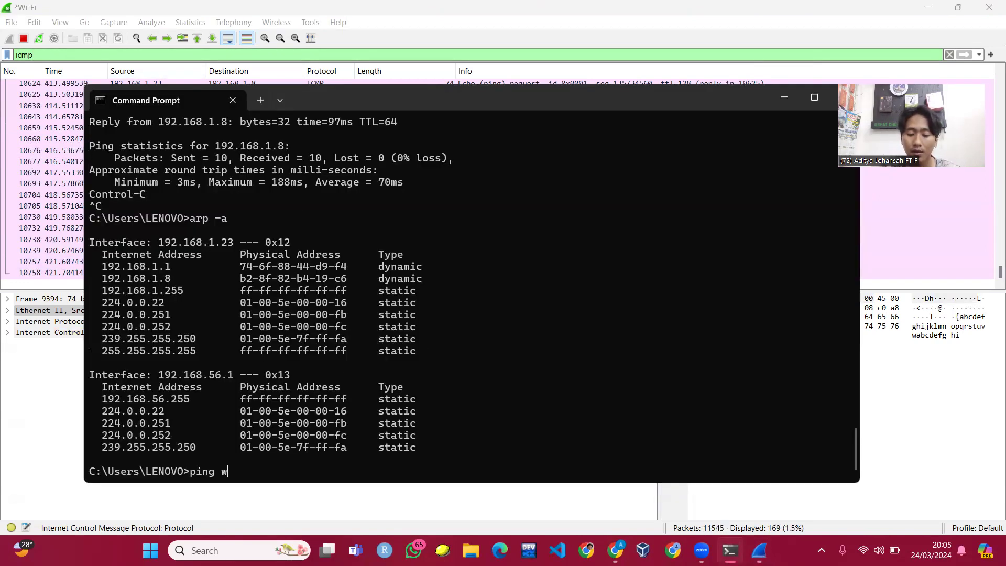
text(www.googl)
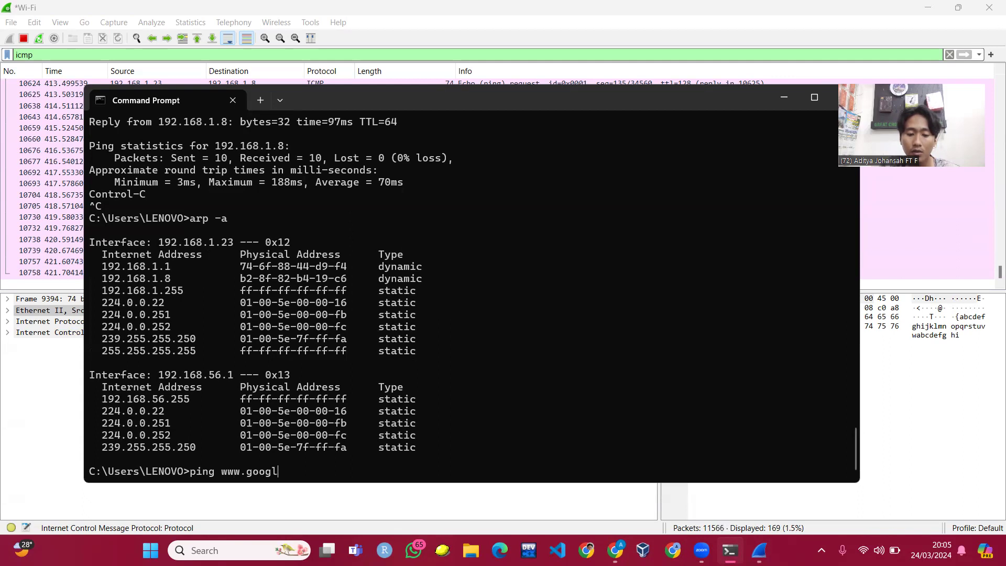
text(e.com)
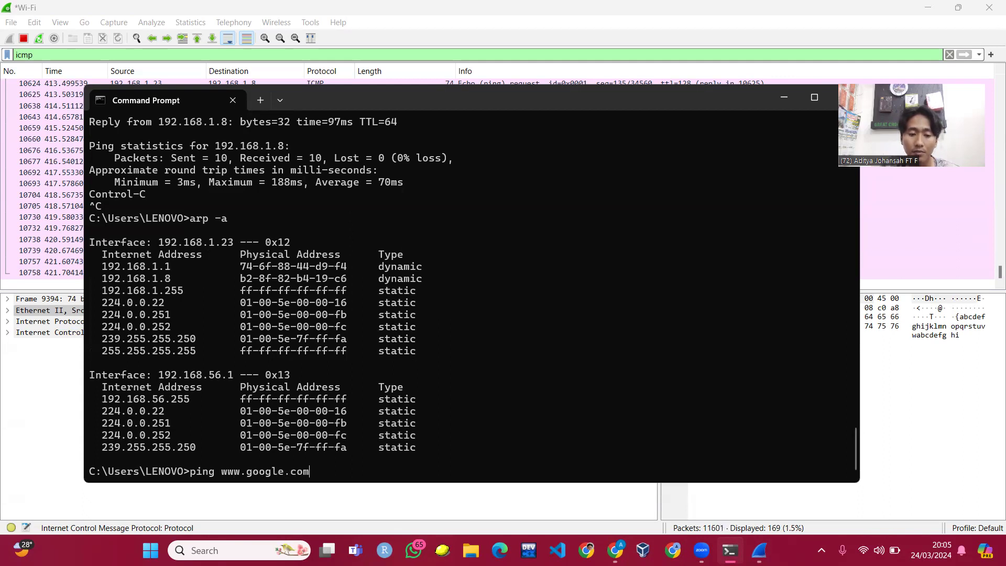
key(Return)
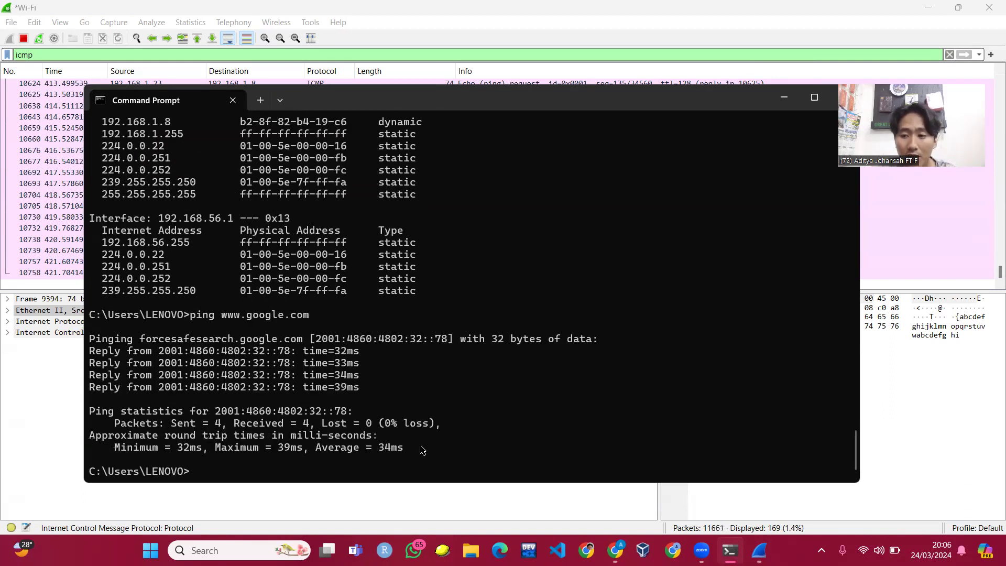
click(784, 102)
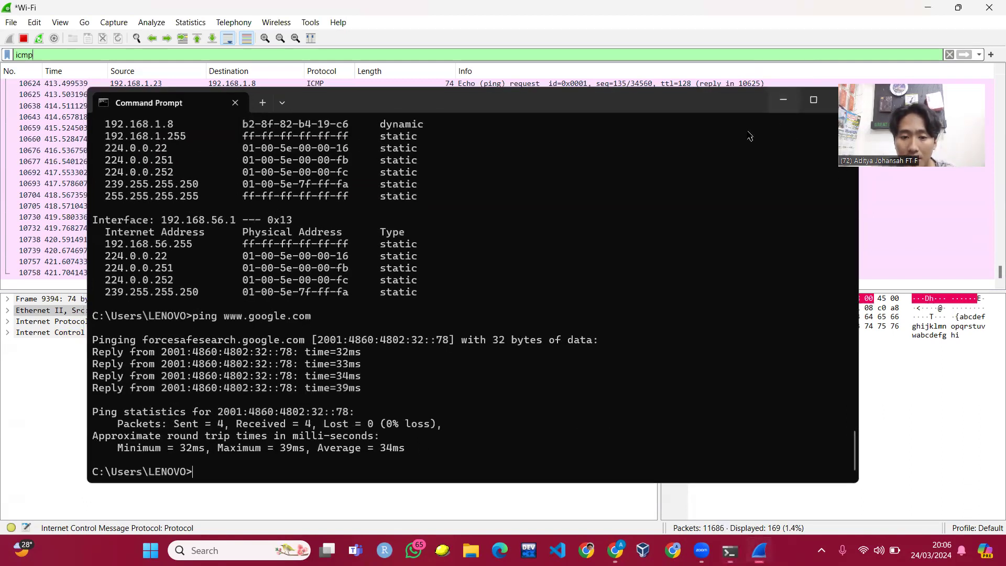
scroll(557, 224, up, 4)
scroll(575, 234, down, 4)
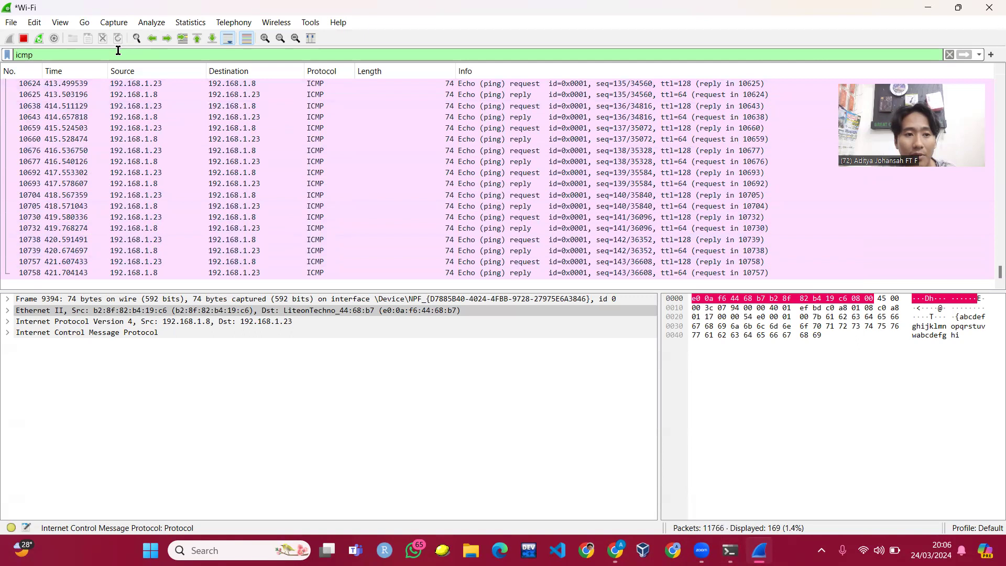
- Change the display filter text to icmpv6 from the autocomplete list, then switch to Command Prompt
key(BackSpace)
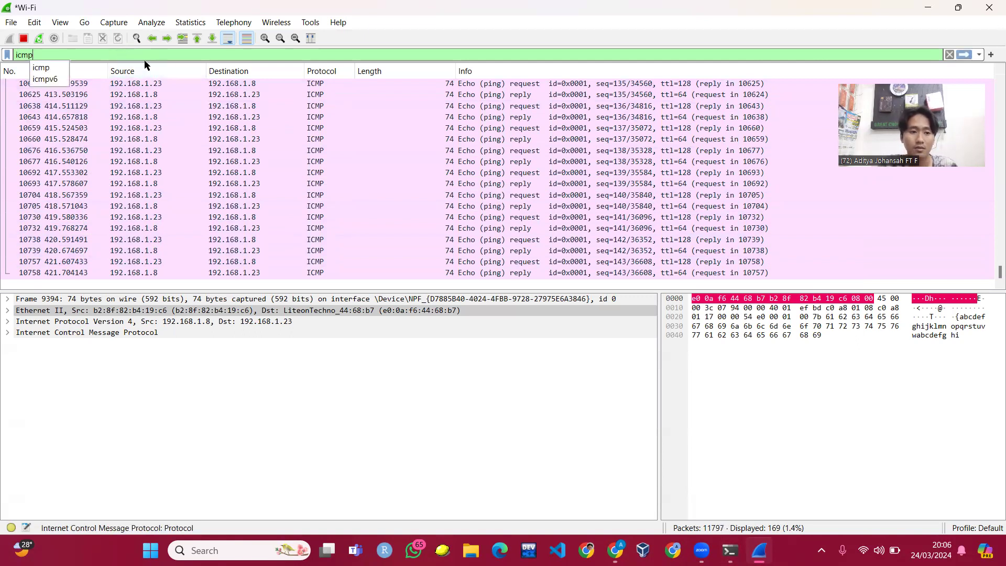
click(54, 77)
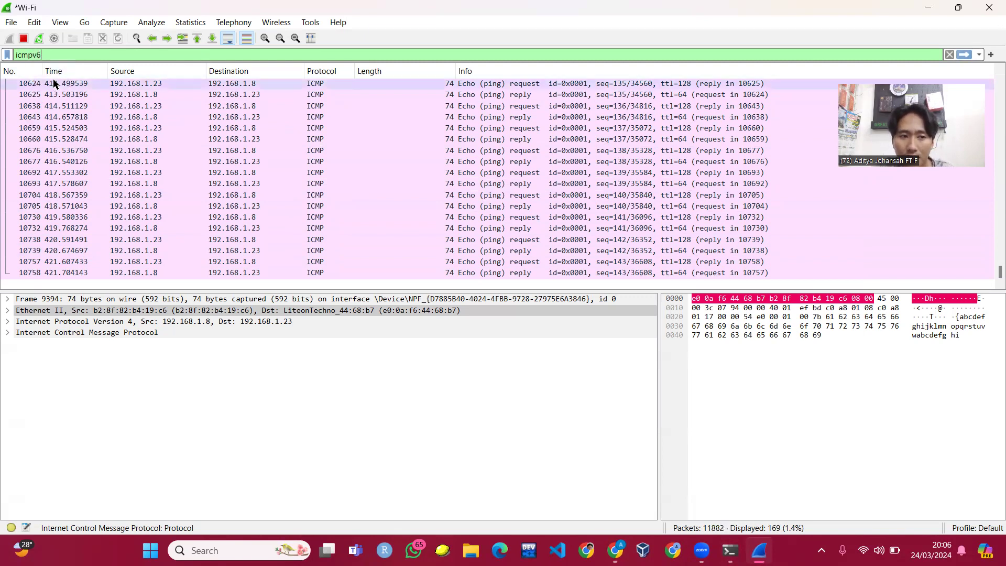
key(Return)
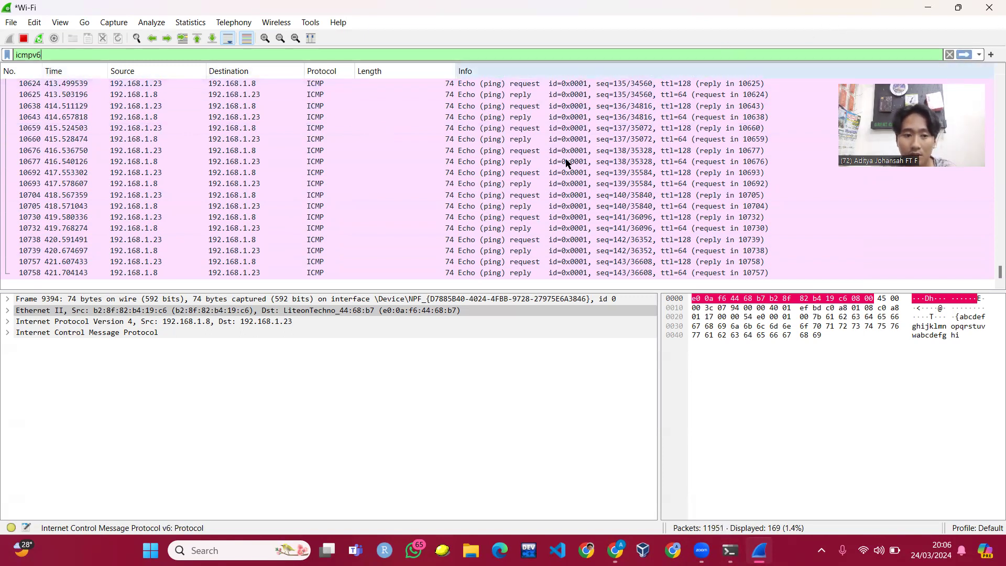
scroll(571, 155, up, 7)
scroll(572, 155, up, 16)
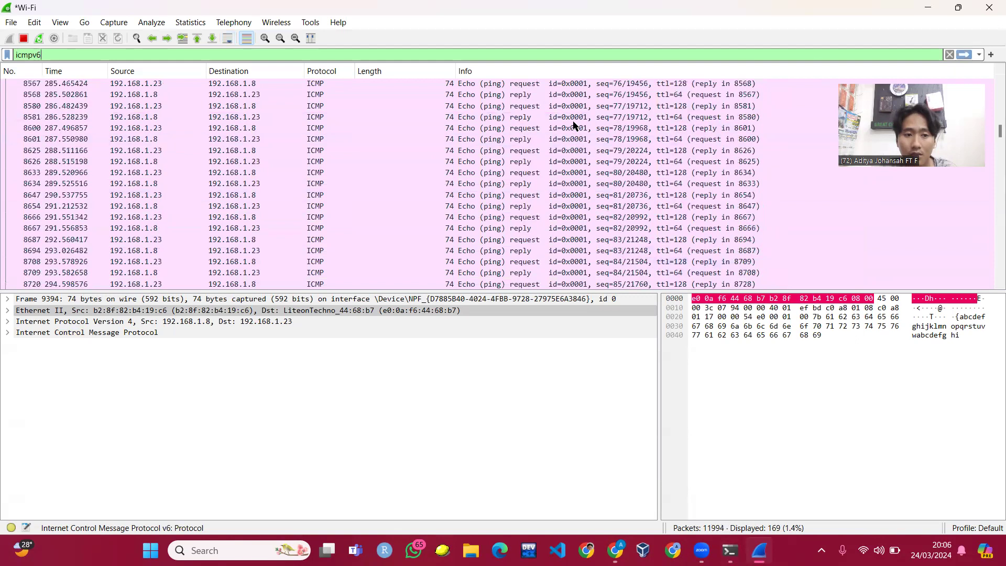
scroll(575, 110, down, 20)
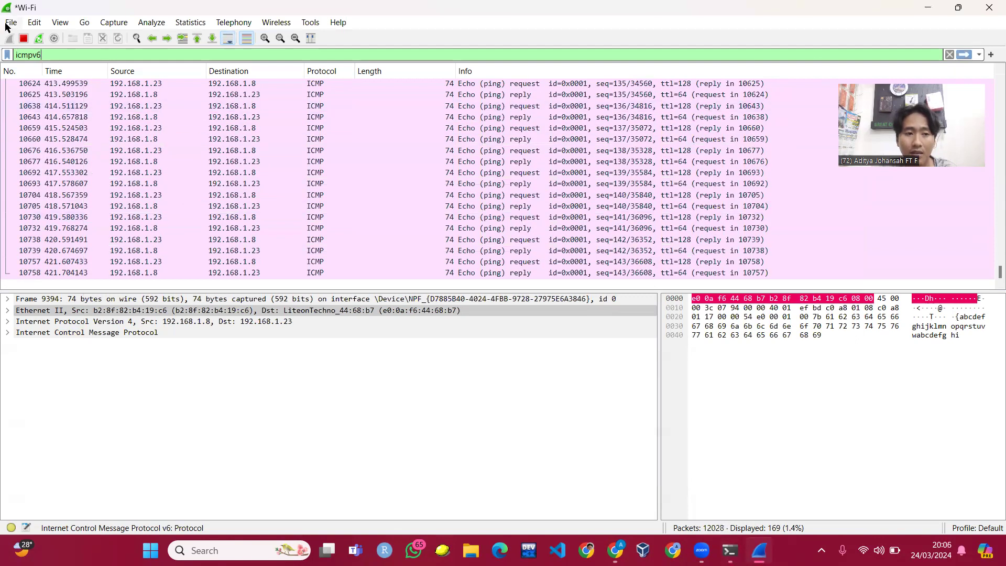
drag(93, 51, 8, 44)
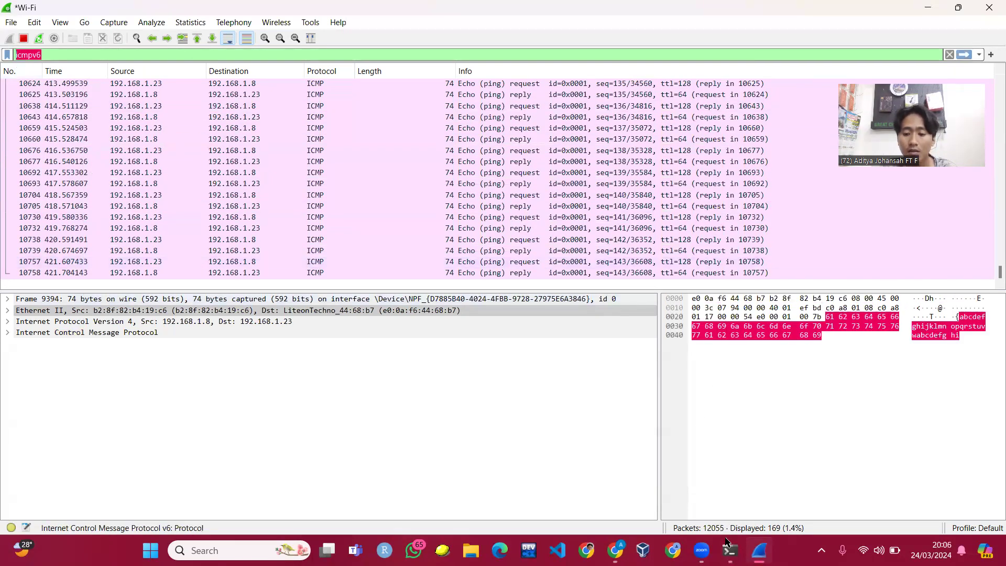
click(731, 549)
- Rerun the Google ping with -4 for four IPv4 replies from 74.125.130.99, then minimize Command Prompt
key(Up)
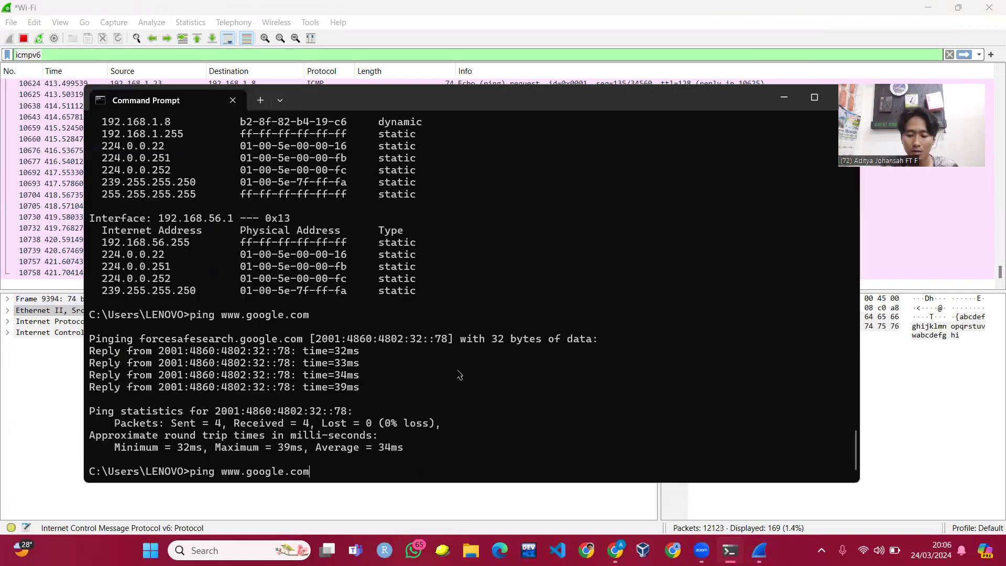
text(-4)
key(Return)
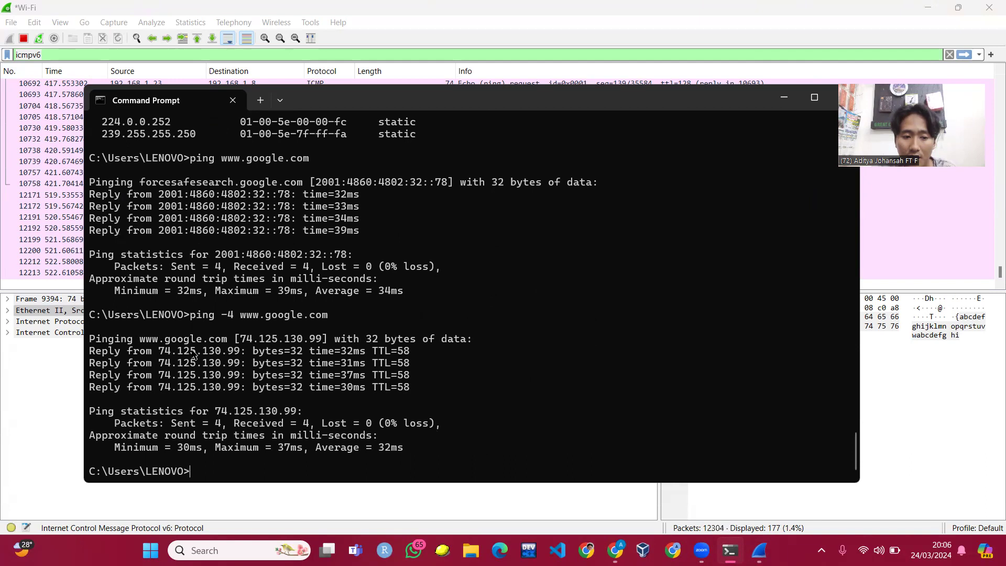
click(773, 107)
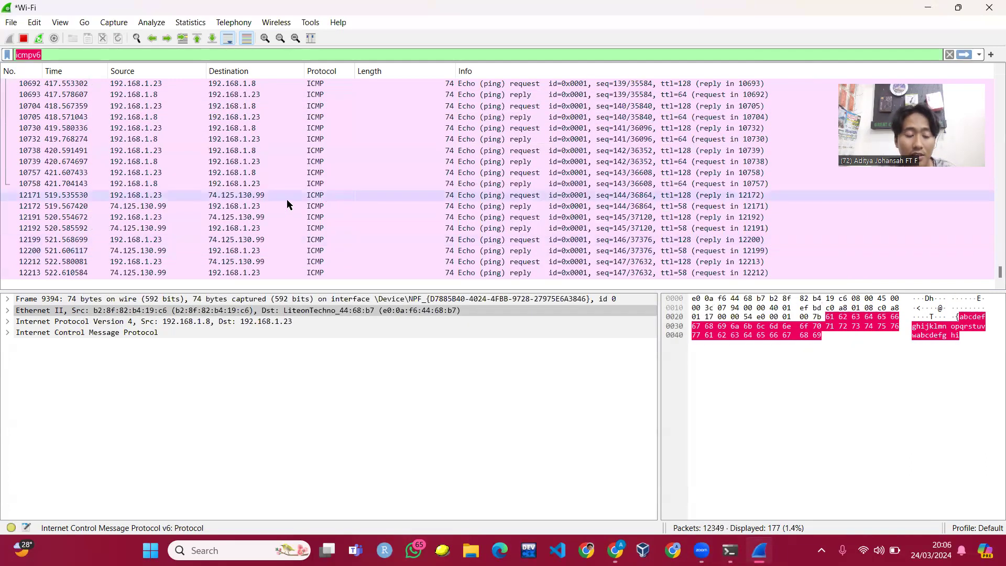
- Select echo request 12171 to 74.125.130.99 and inspect its Ethernet II (gateway MAC 74:6f:88:44:d9:f4) and IPv4 headers
click(192, 196)
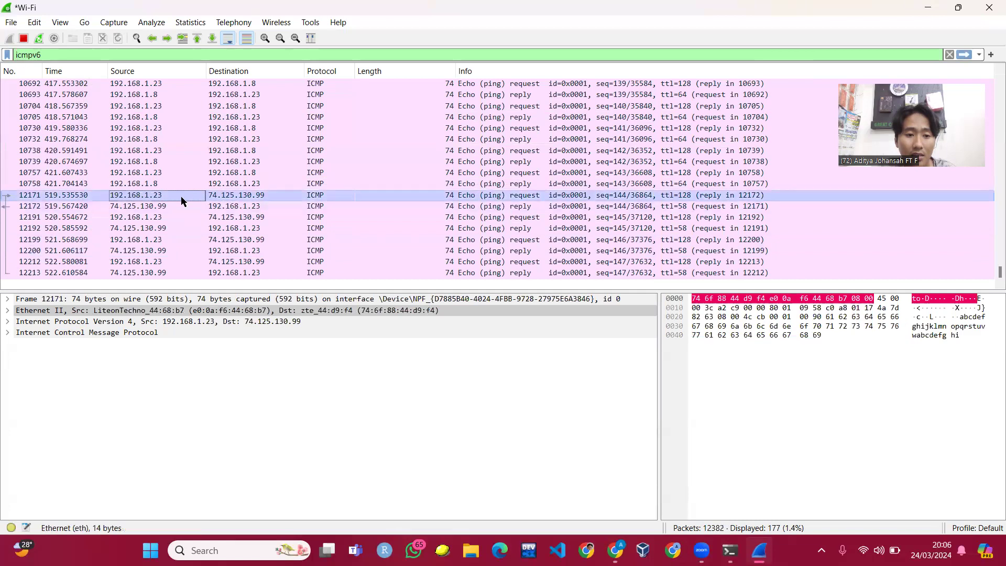
click(215, 193)
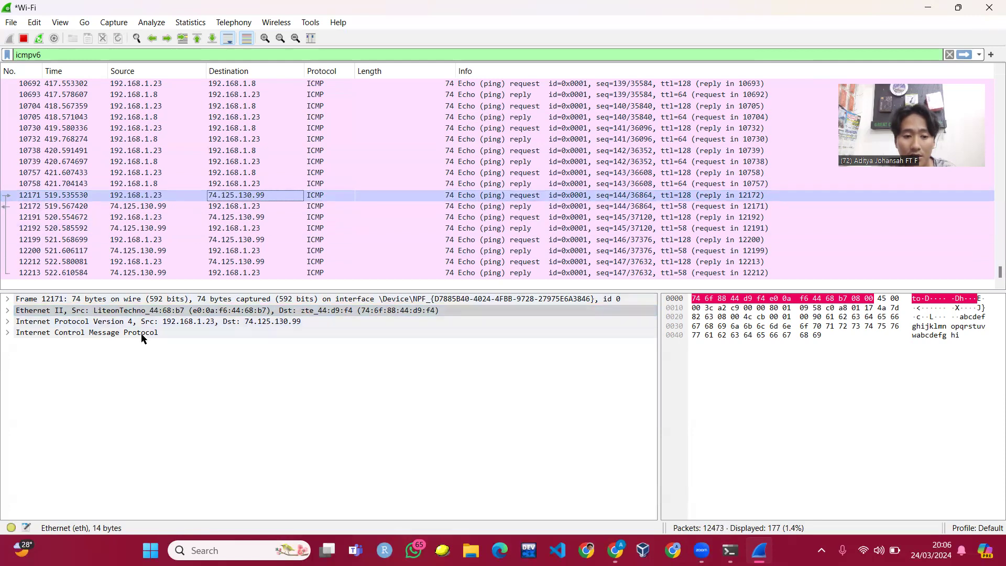
click(259, 322)
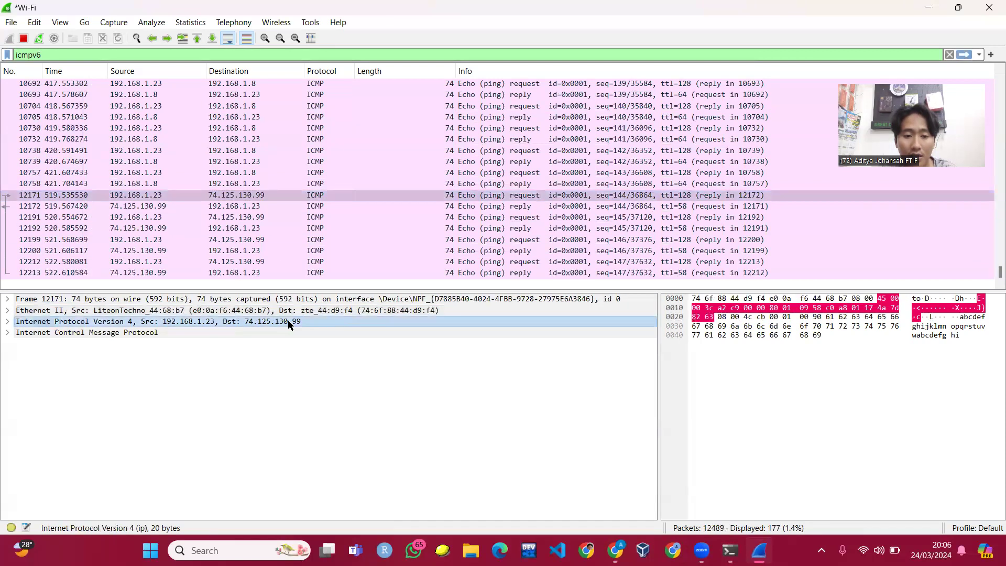
click(325, 311)
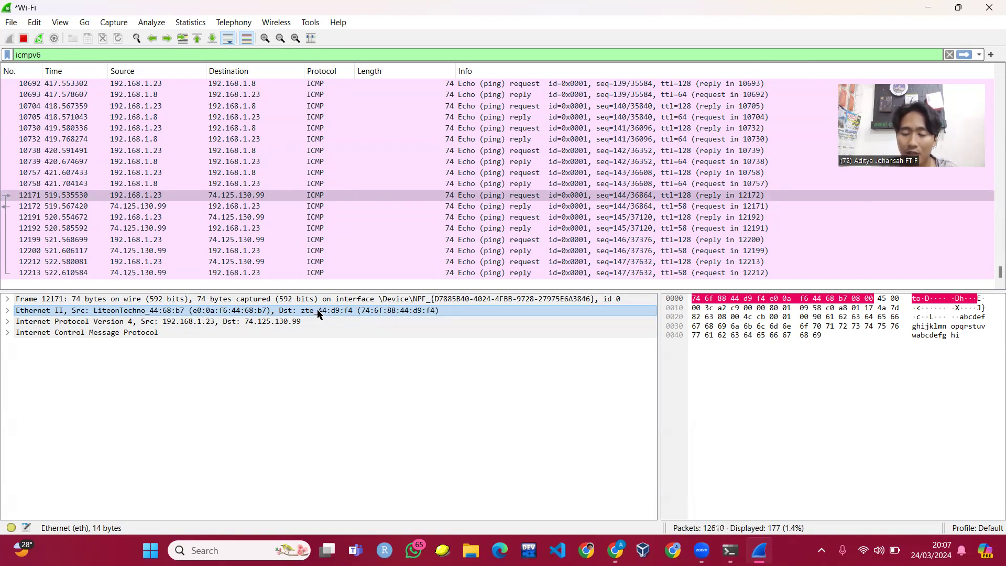
click(281, 322)
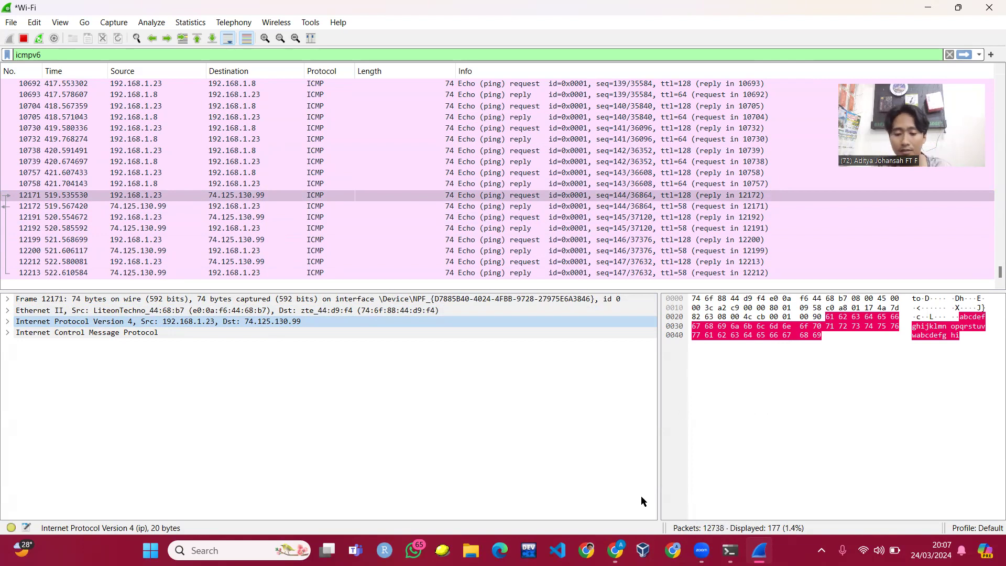
- Search Google for 'test login' and open the Acunetix testphp.vulnweb.com login page
click(616, 550)
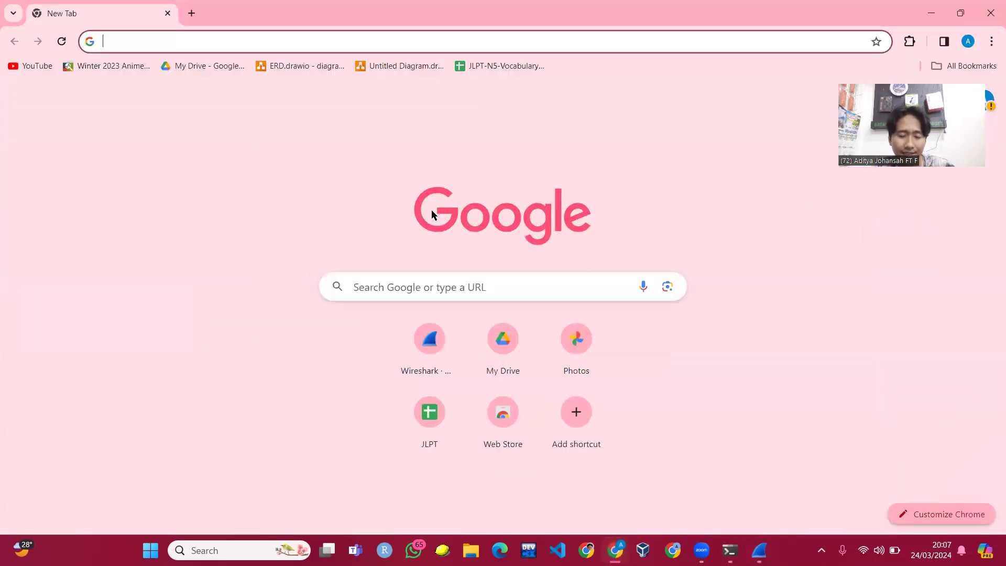
text(test login)
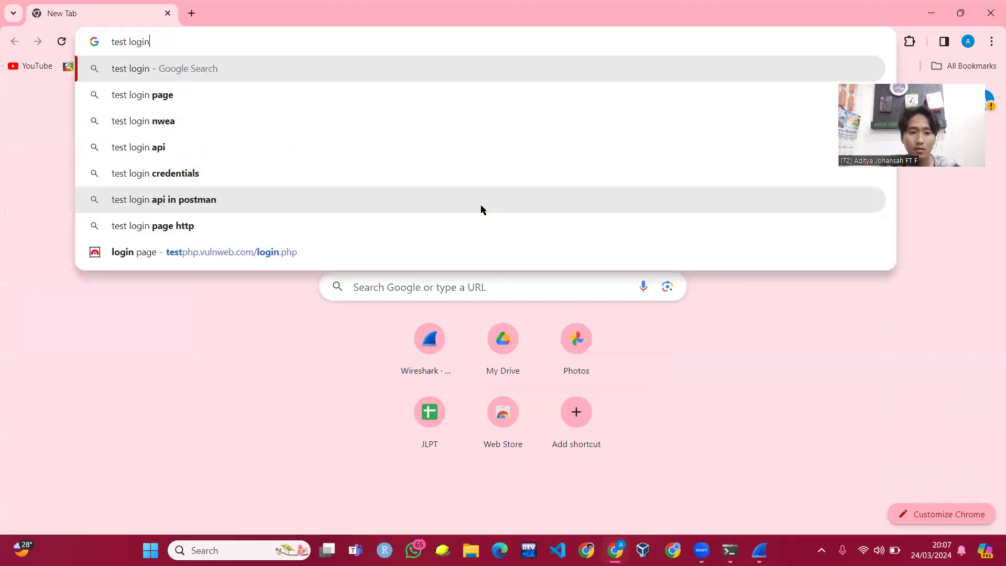
key(Return)
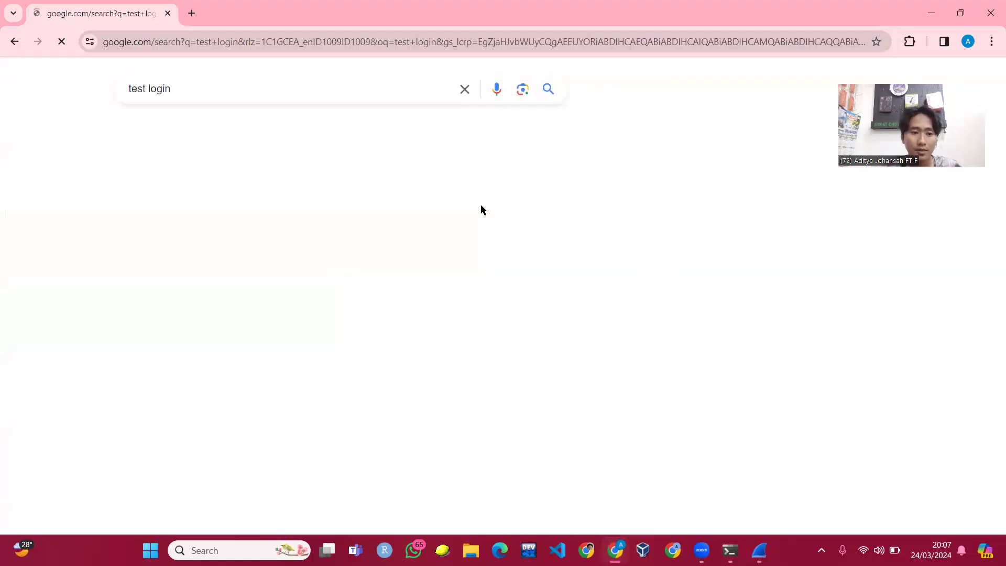
click(293, 336)
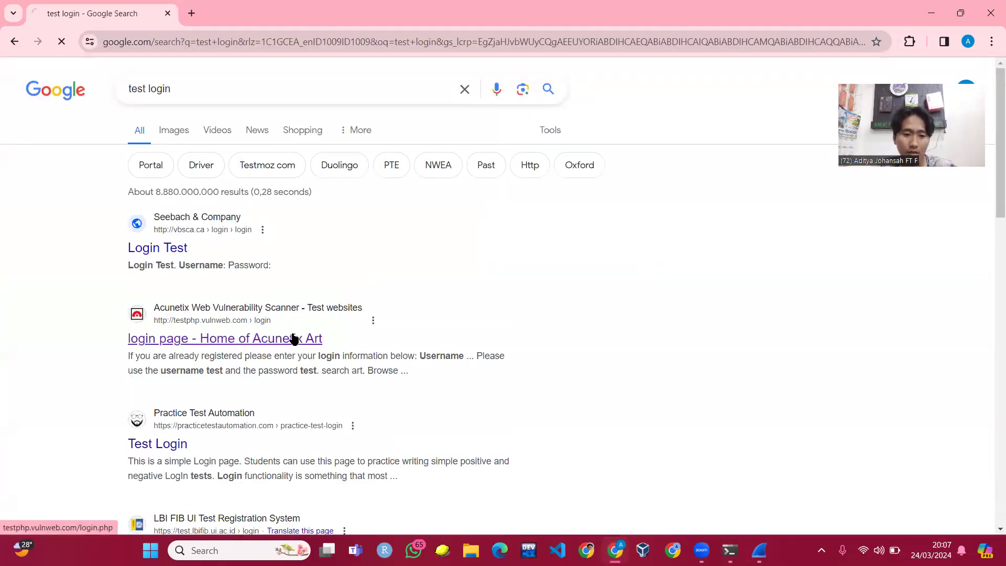
- Fill in a username and password and submit the login form
click(220, 171)
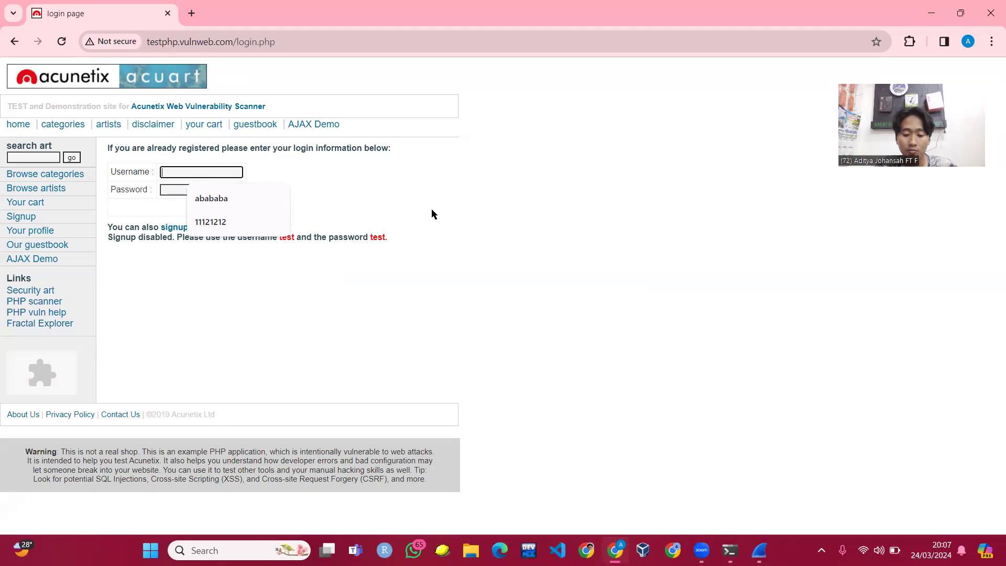
text(jaringankomputer)
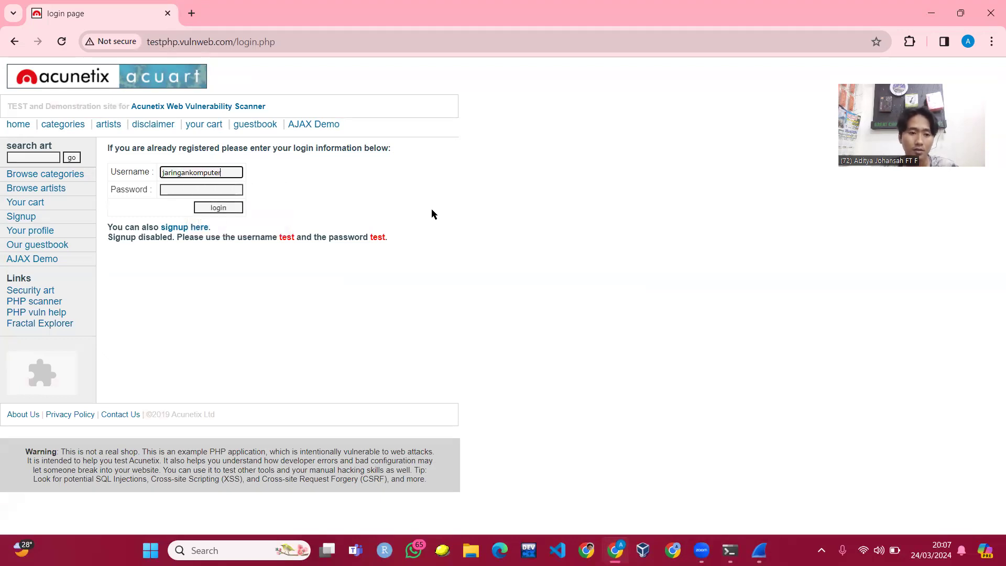
click(231, 188)
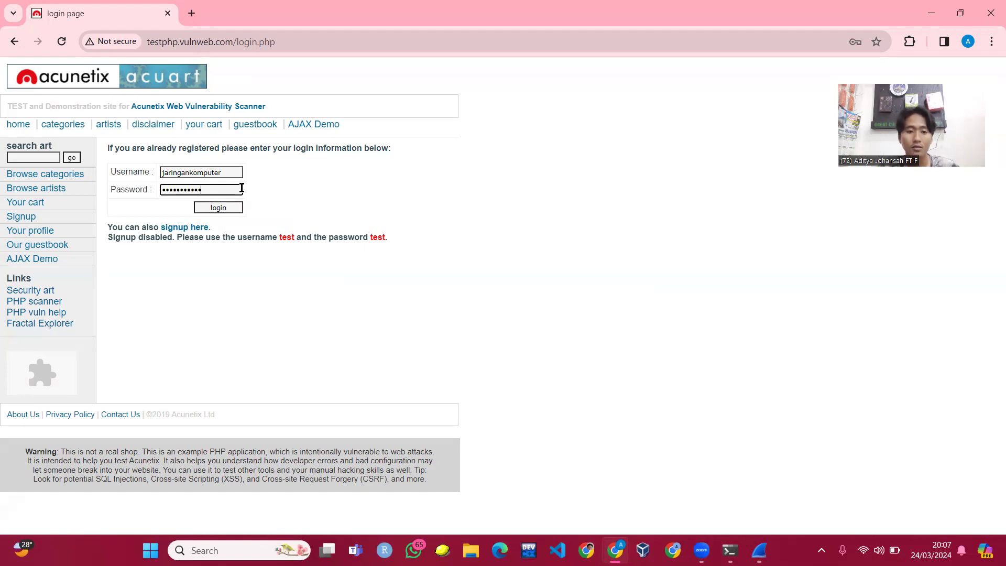
click(208, 210)
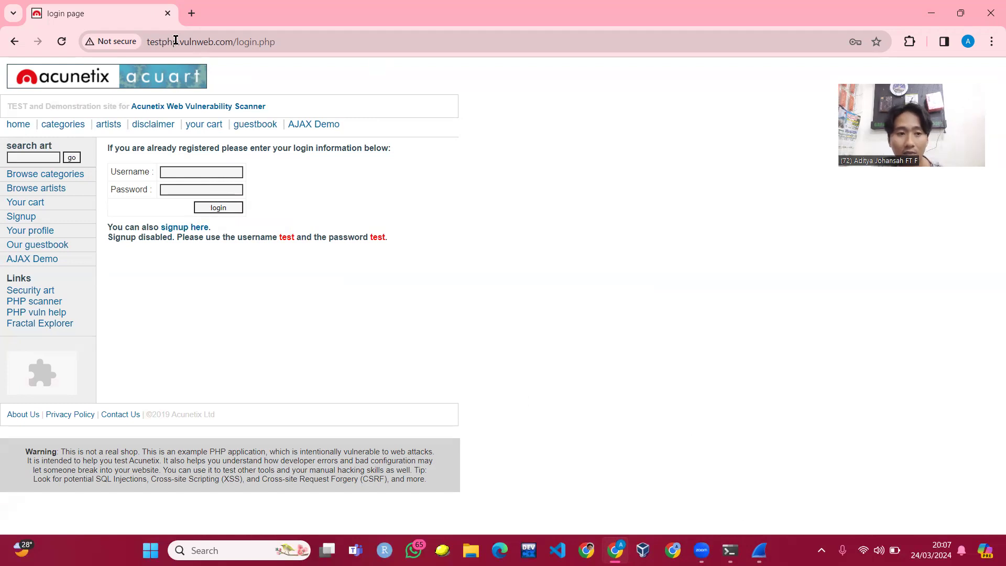
- Check the site's Not secure connection information, dismiss it, and go back to Wireshark
click(111, 42)
click(558, 242)
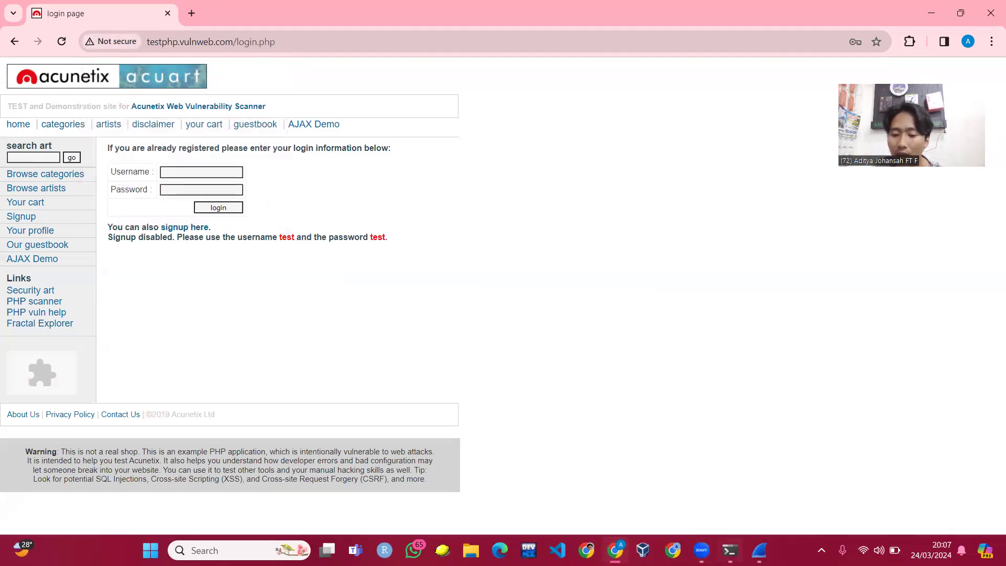
mouse_move(701, 550)
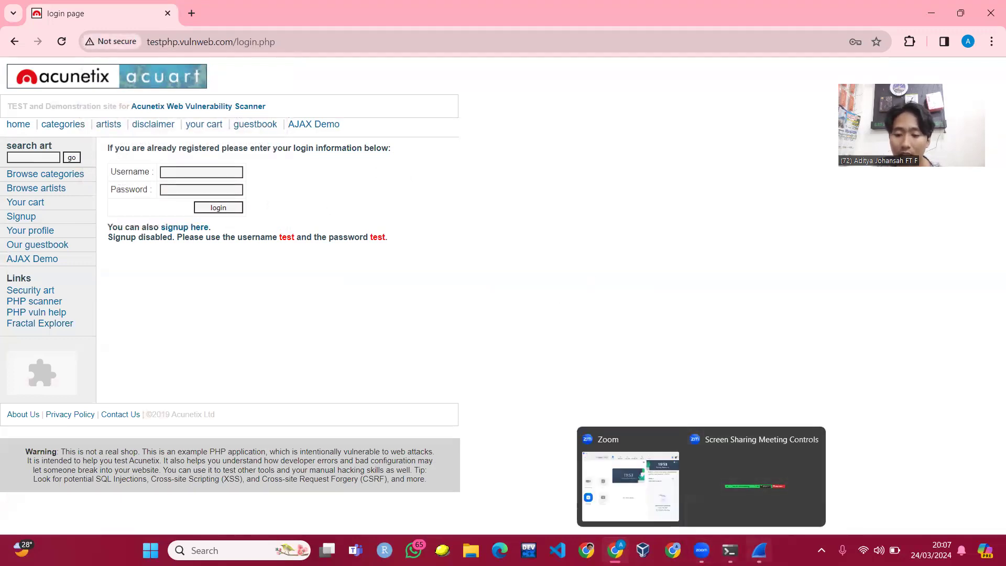
click(756, 498)
- Apply an http display filter and expand POST /userinfo.php frame 14333's form data showing uname and pass
click(128, 55)
text(http)
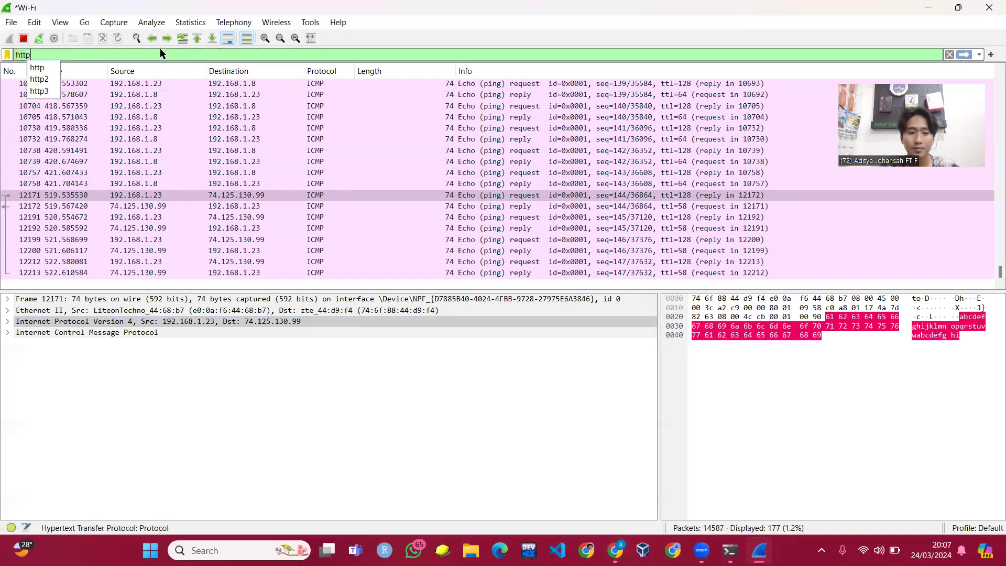
key(Return)
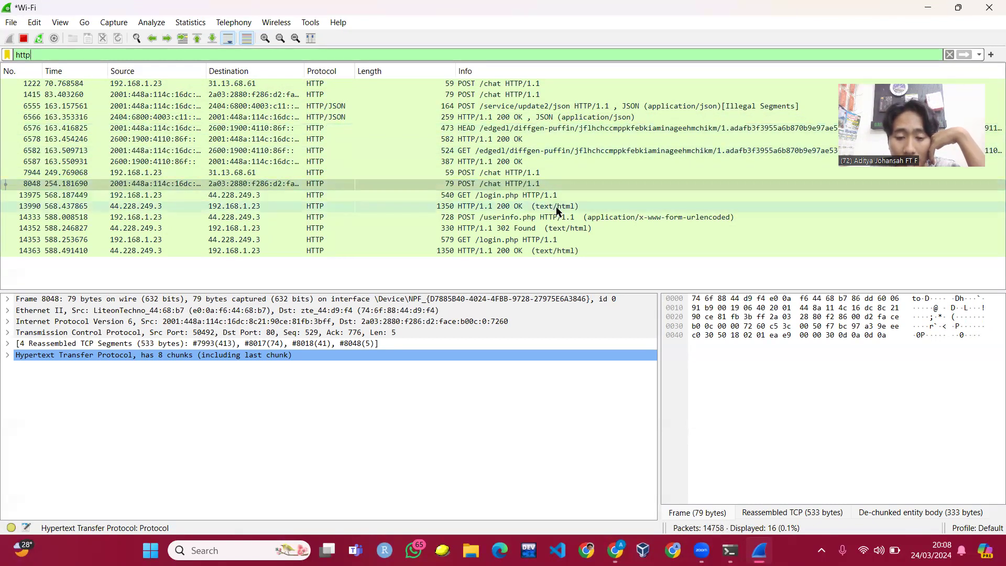
click(468, 220)
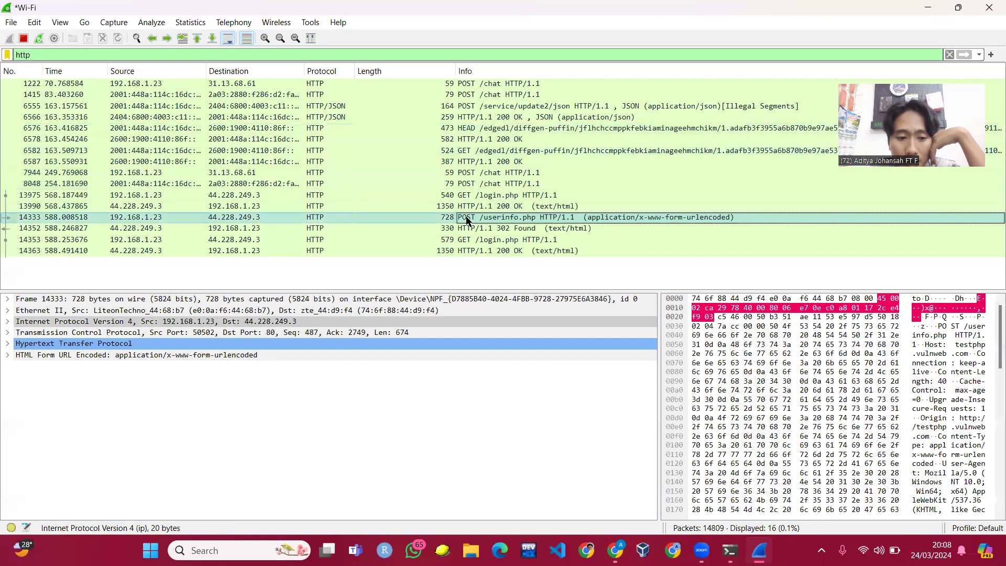
click(8, 356)
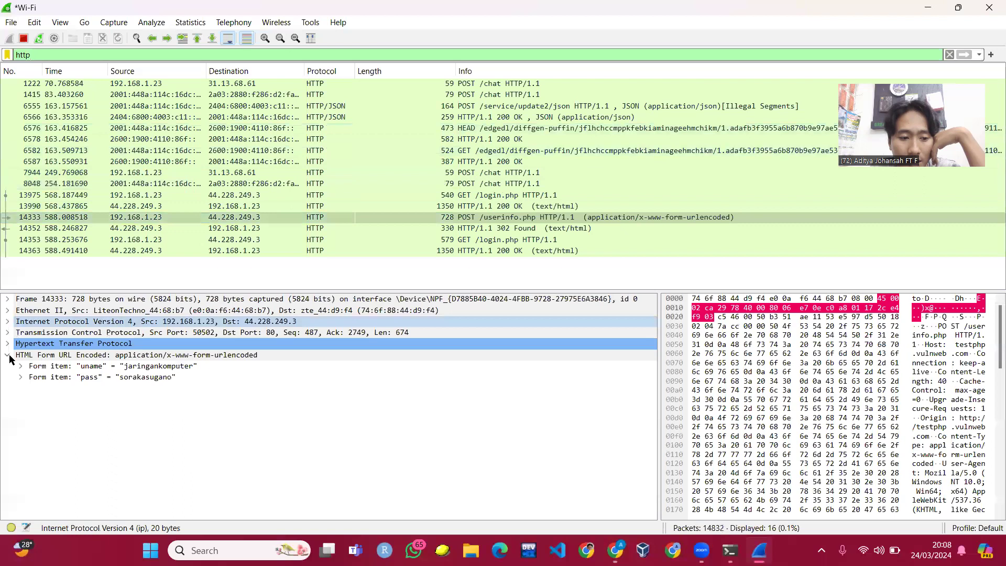
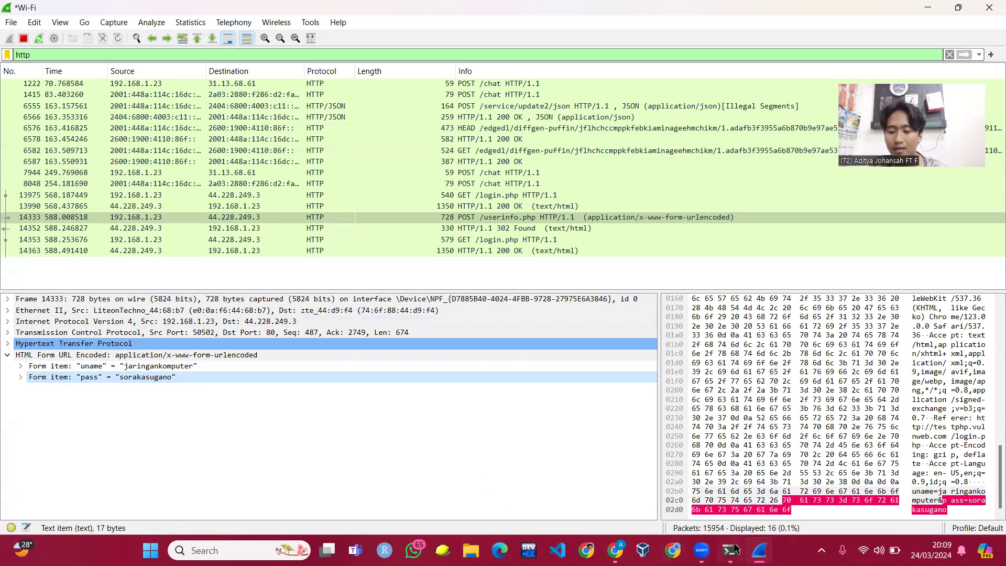
mouse_move(730, 550)
click(725, 503)
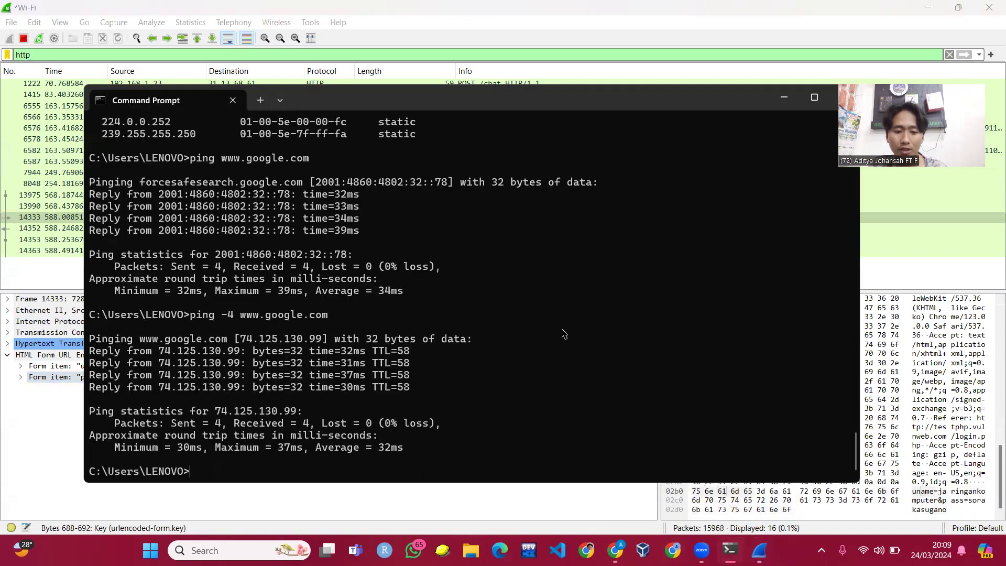
click(783, 97)
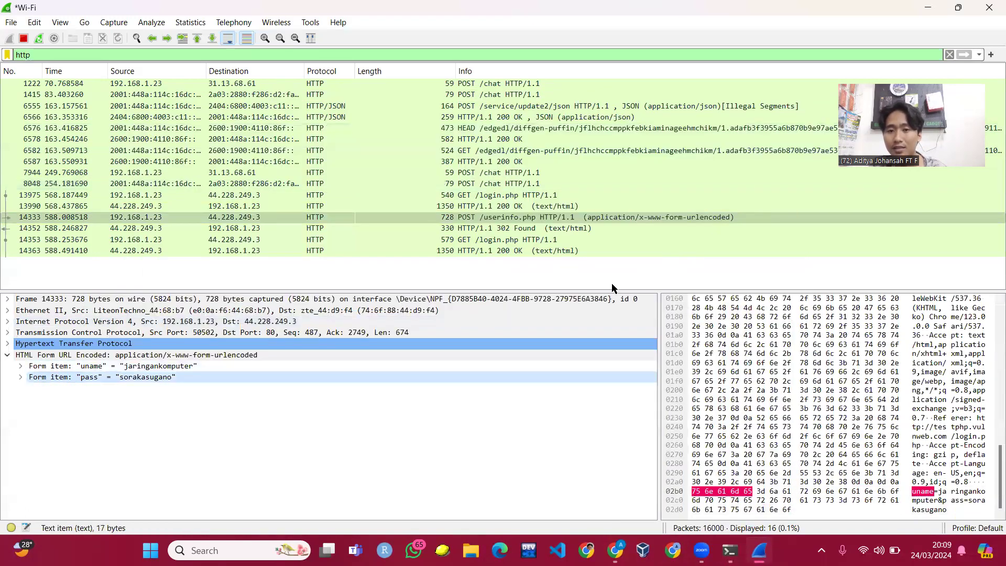